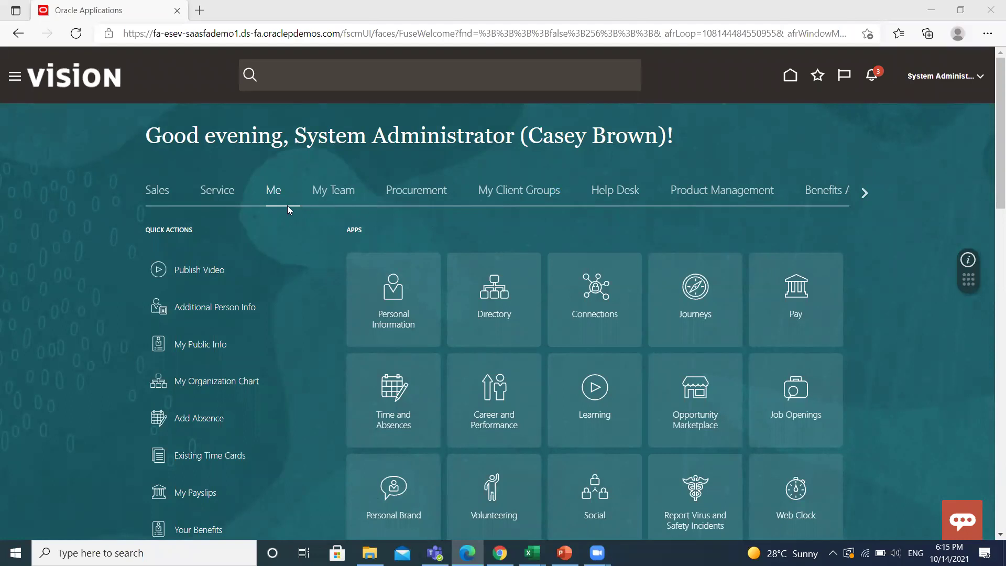
# Show the My Client Groups apps, such as Person Management, on the home page.
pyautogui.click(543, 192)
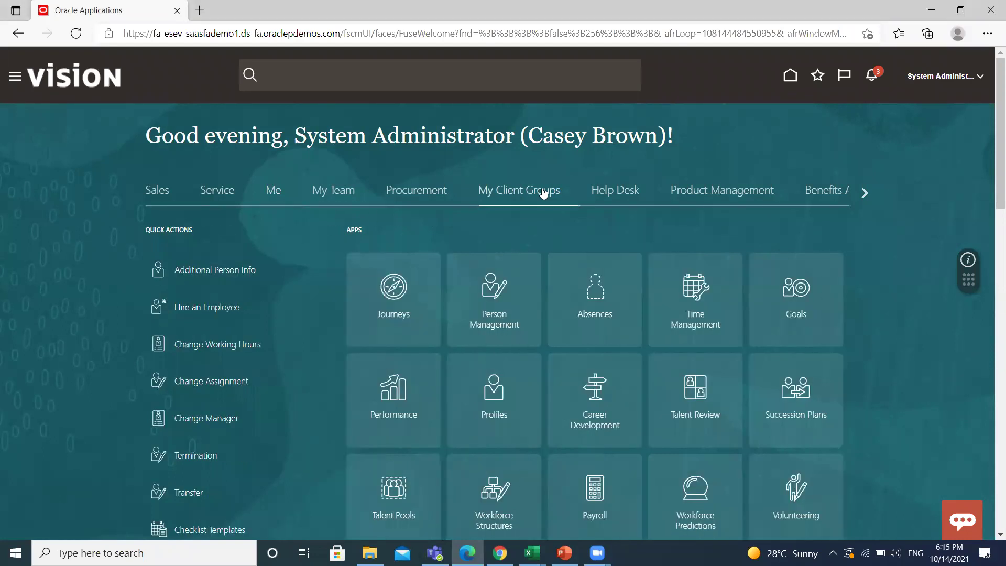
# In Person Management, search the employee's name with terminated work relationships included.
pyautogui.click(492, 291)
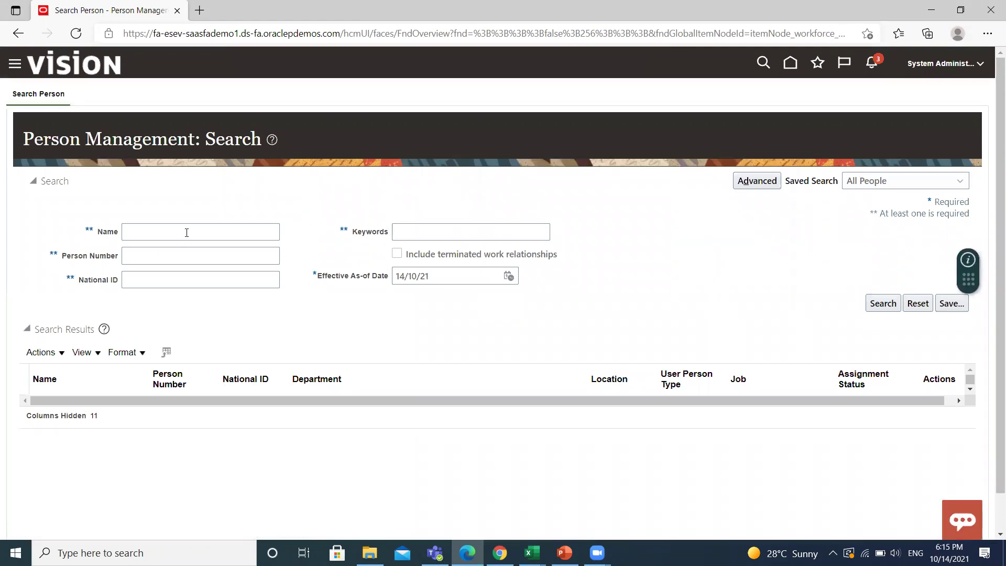
pyautogui.click(186, 233)
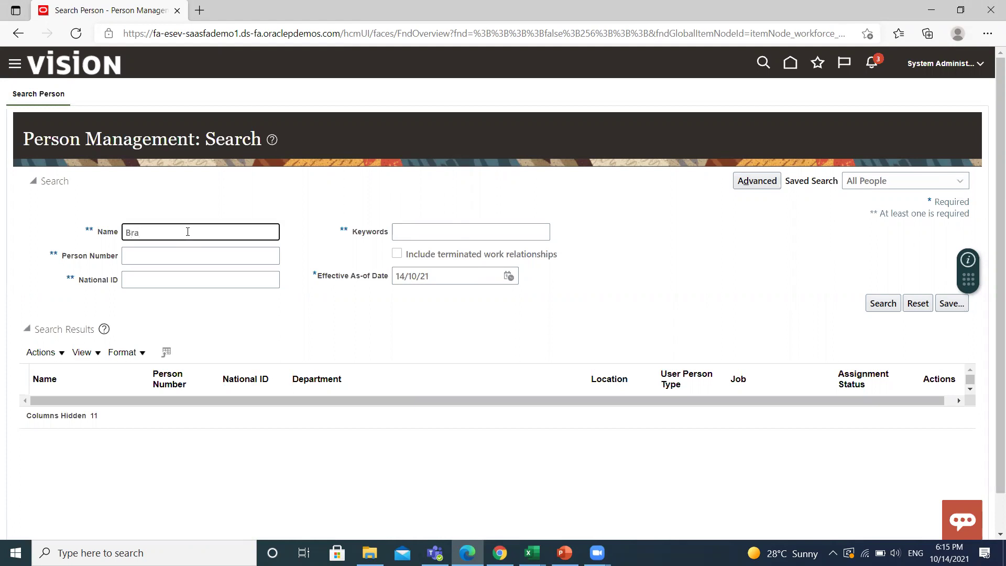
pyautogui.click(396, 254)
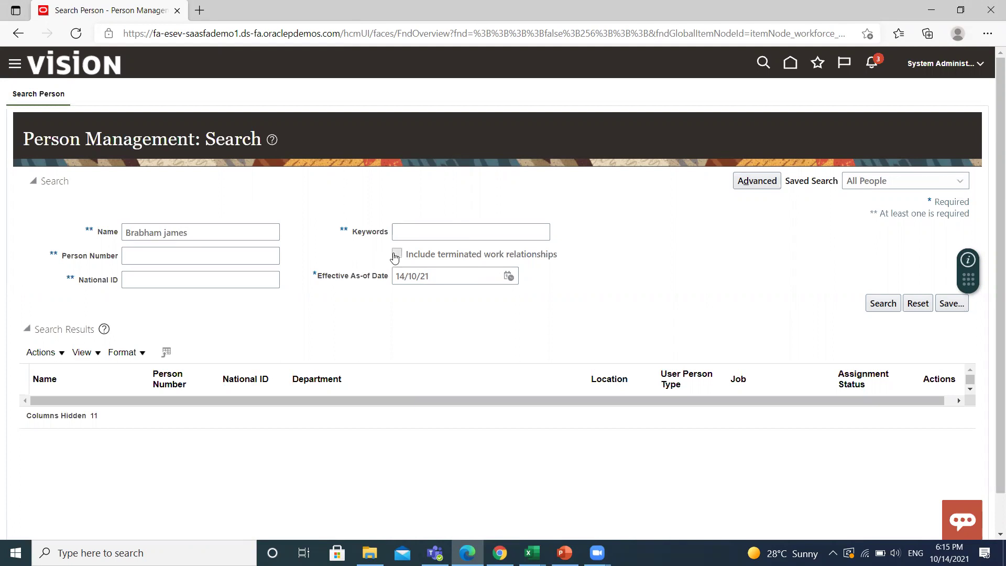
pyautogui.click(867, 305)
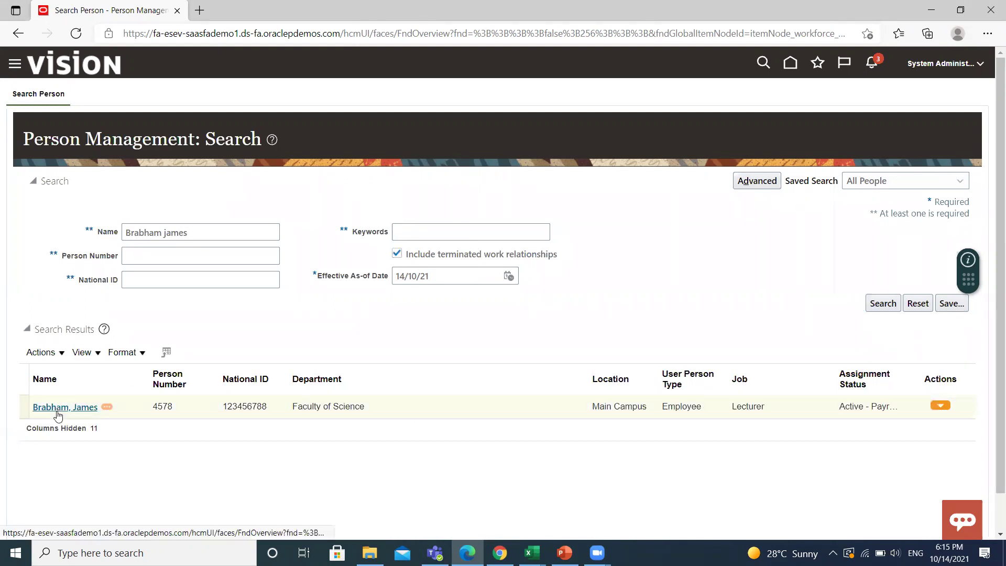
# Open the found employee's record and launch Create Work Relationship from the Tasks panel.
pyautogui.click(56, 408)
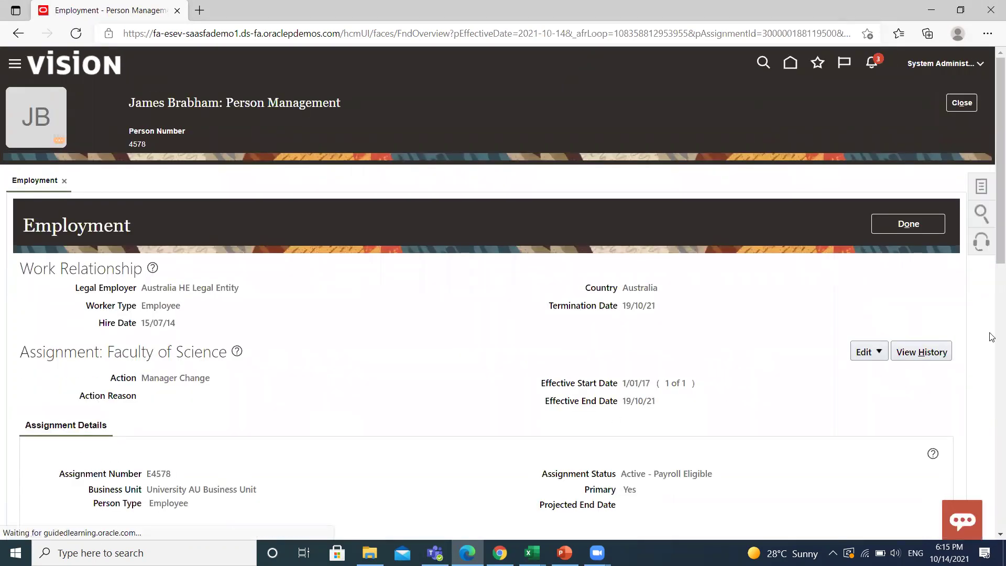
pyautogui.click(979, 189)
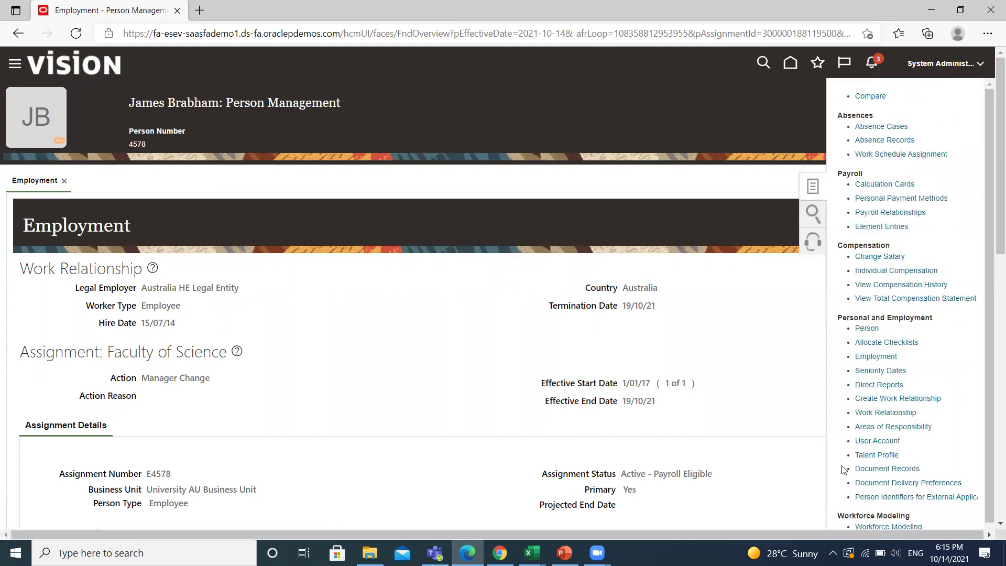
pyautogui.click(889, 400)
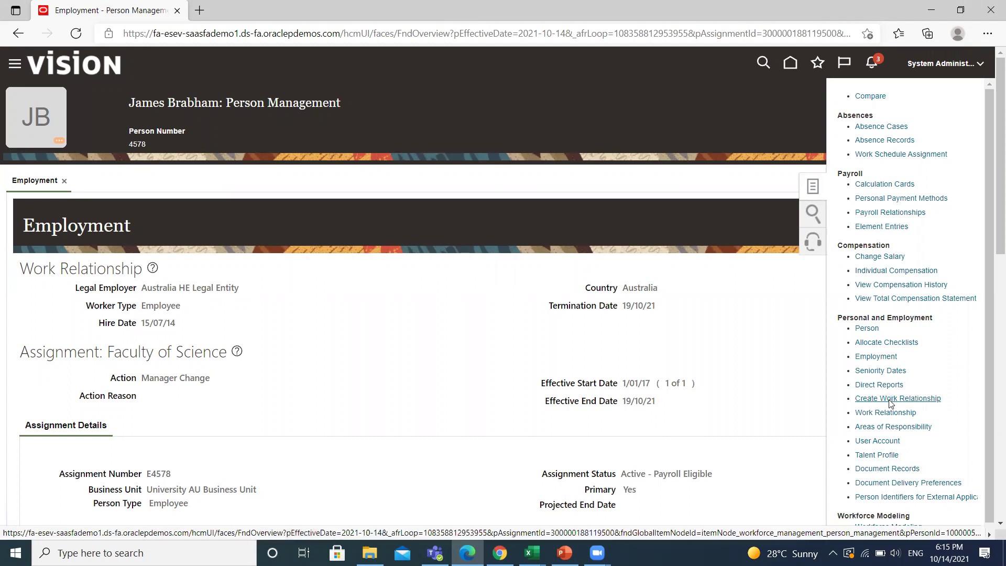
pyautogui.scroll(-1, 555, 358)
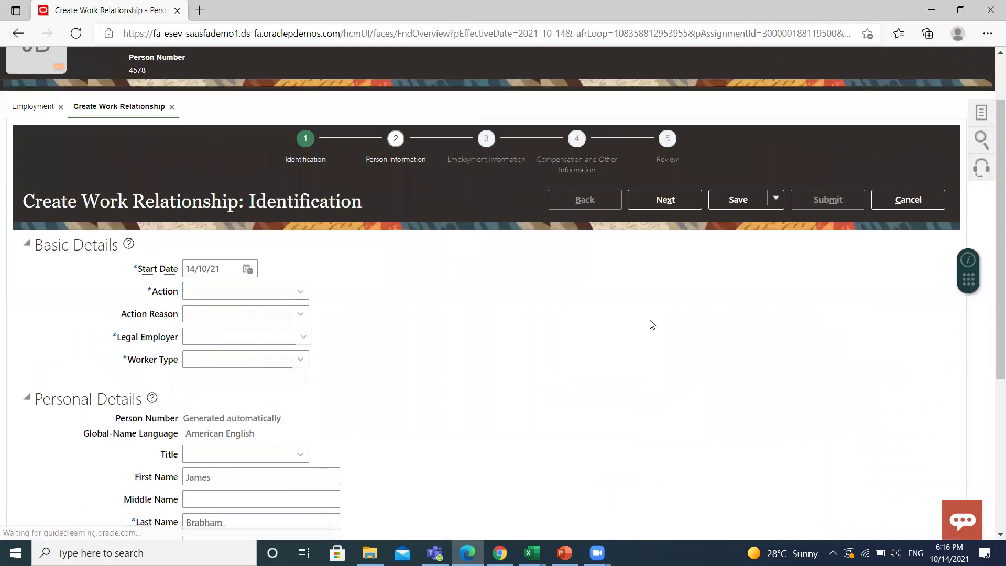
# Change the work relationship start date to 1/11/21.
pyautogui.click(197, 268)
pyautogui.press('BackSpace')
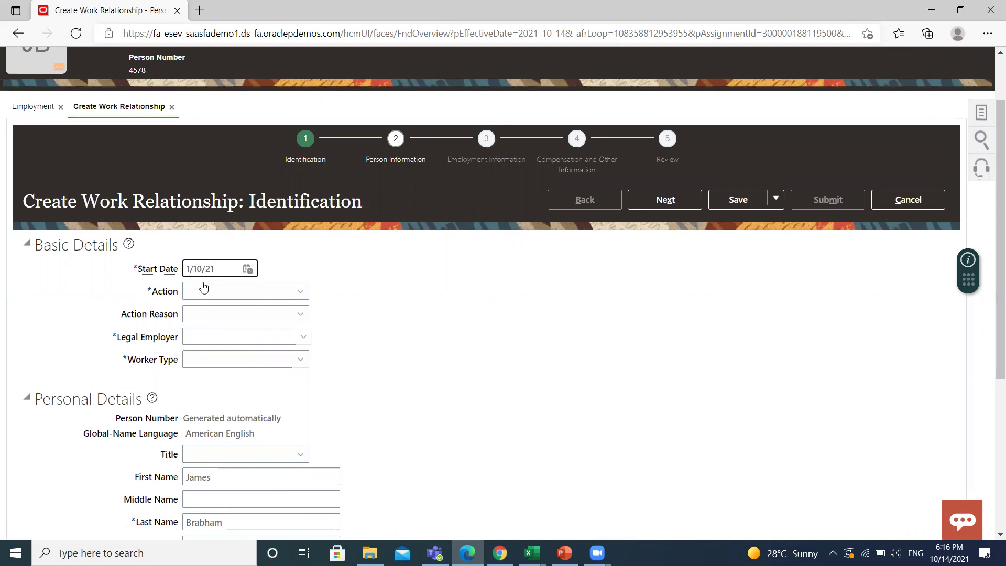
pyautogui.press('BackSpace')
pyautogui.write('1')
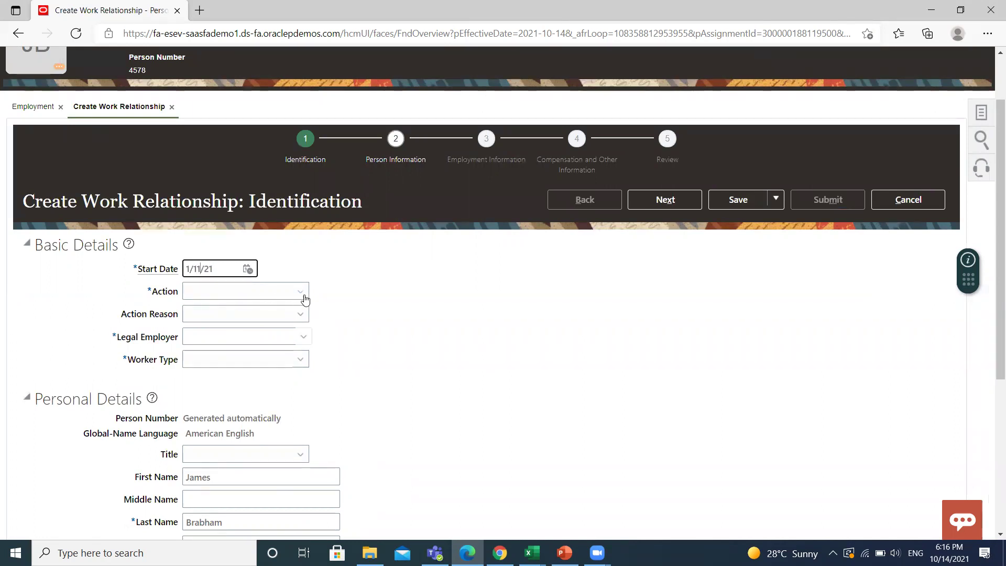
# Set Action to Rehire an Employee with reason Rehire to fill vacant position.
pyautogui.click(302, 292)
pyautogui.click(203, 412)
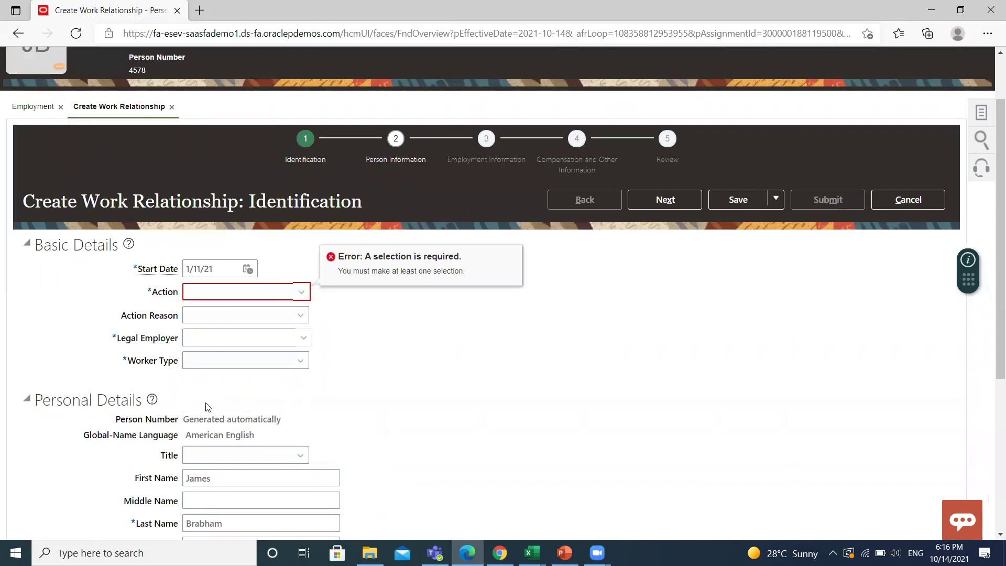
pyautogui.click(299, 297)
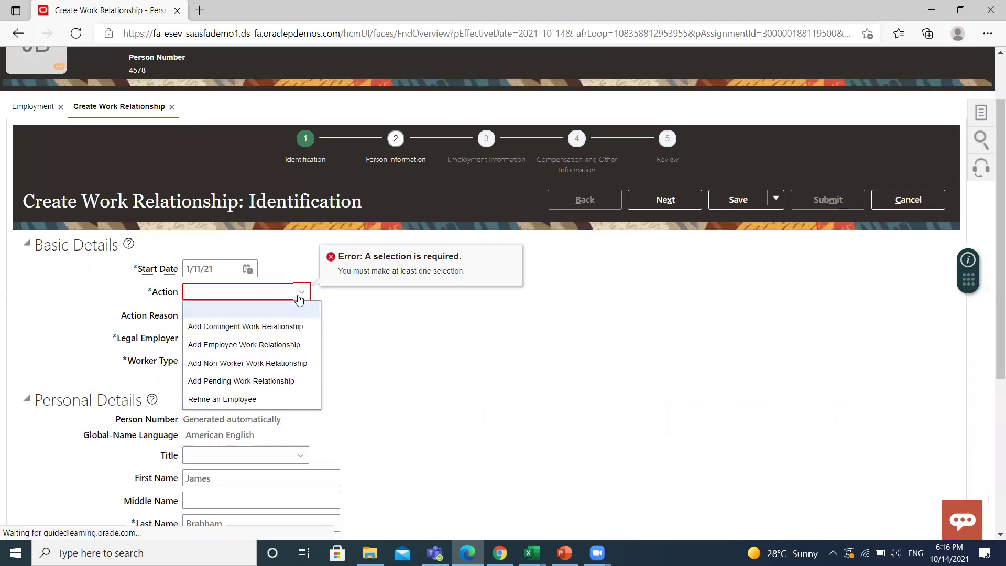
pyautogui.click(222, 398)
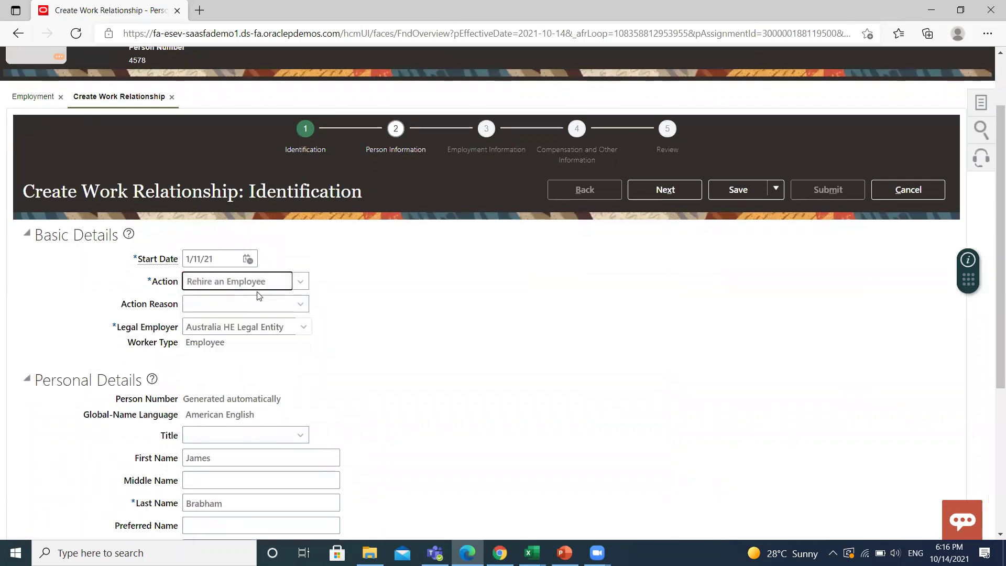
pyautogui.click(300, 307)
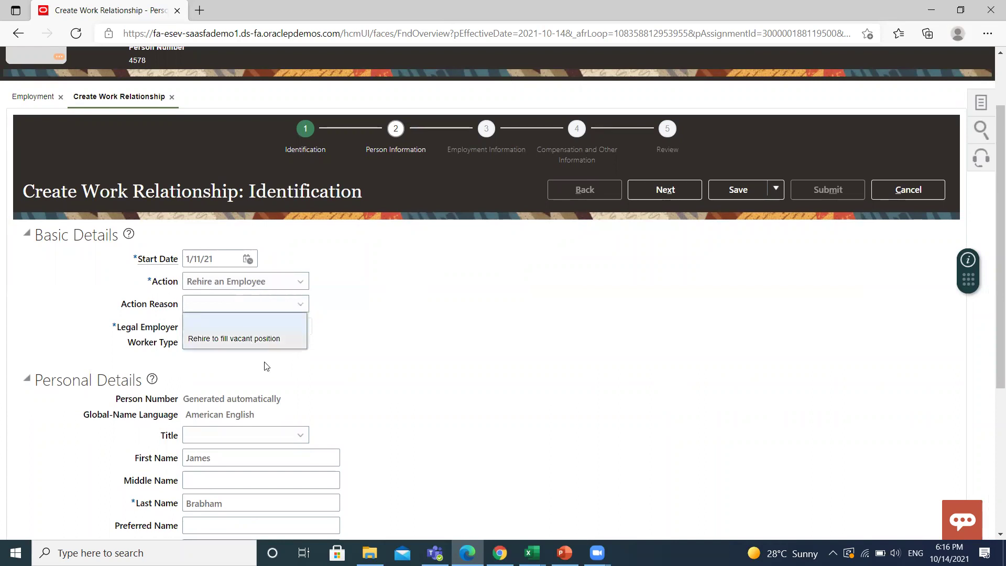
pyautogui.click(246, 341)
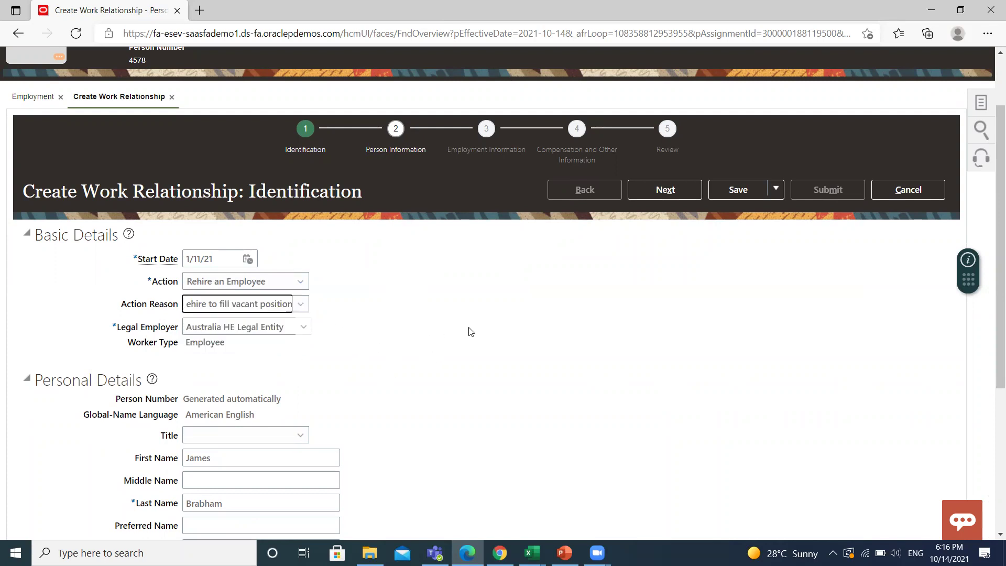
pyautogui.scroll(-3, 466, 365)
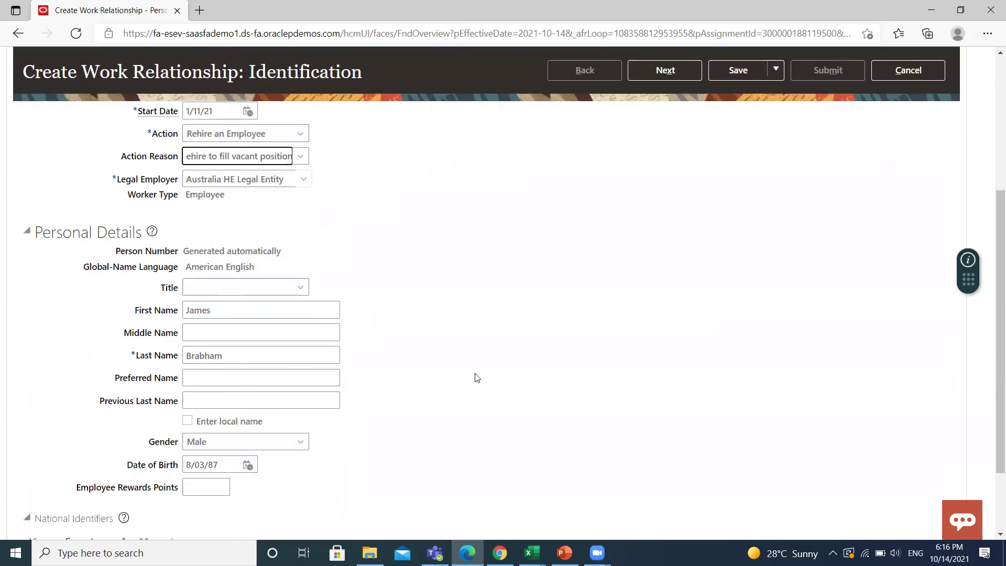
pyautogui.scroll(-2, 476, 356)
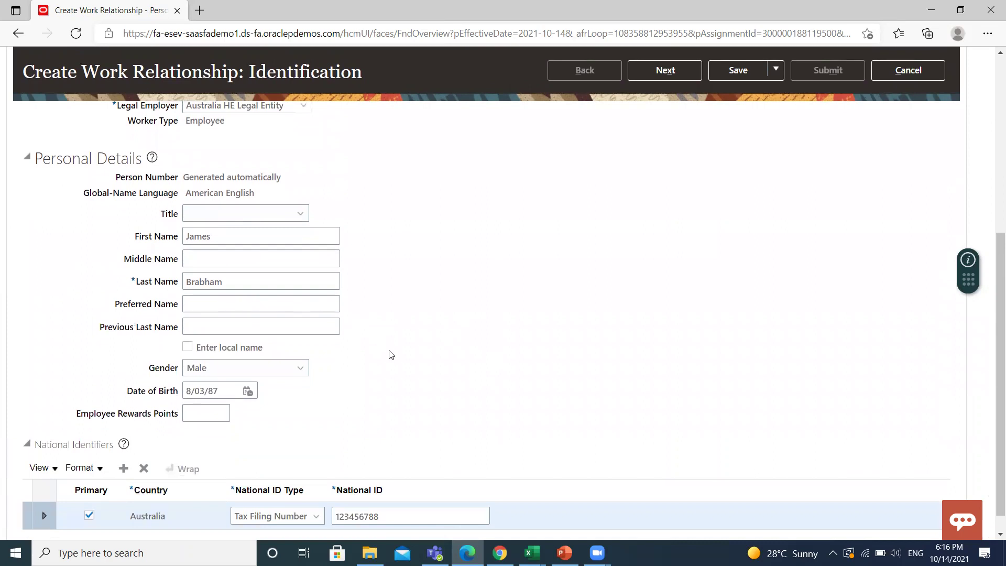
pyautogui.scroll(-1, 413, 371)
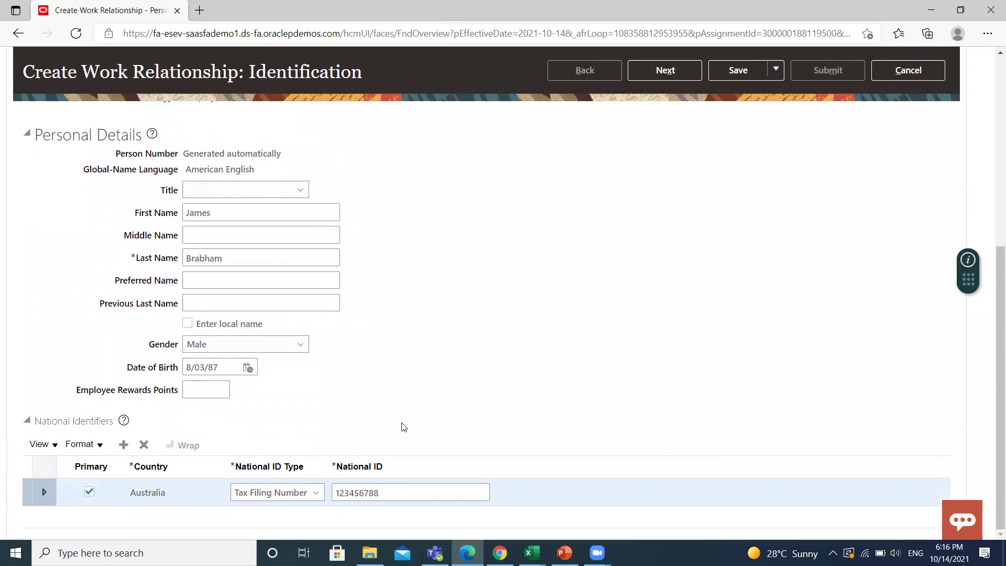
pyautogui.scroll(1, 764, 400)
pyautogui.scroll(9, 764, 399)
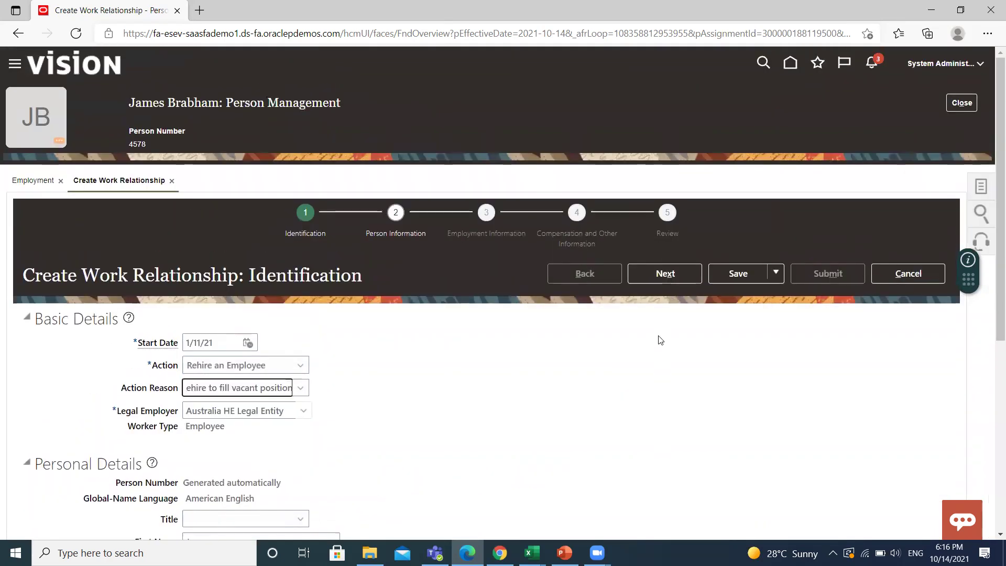
# Advance through Person Information, reviewing address, phone and email, to Employment Information.
pyautogui.click(665, 273)
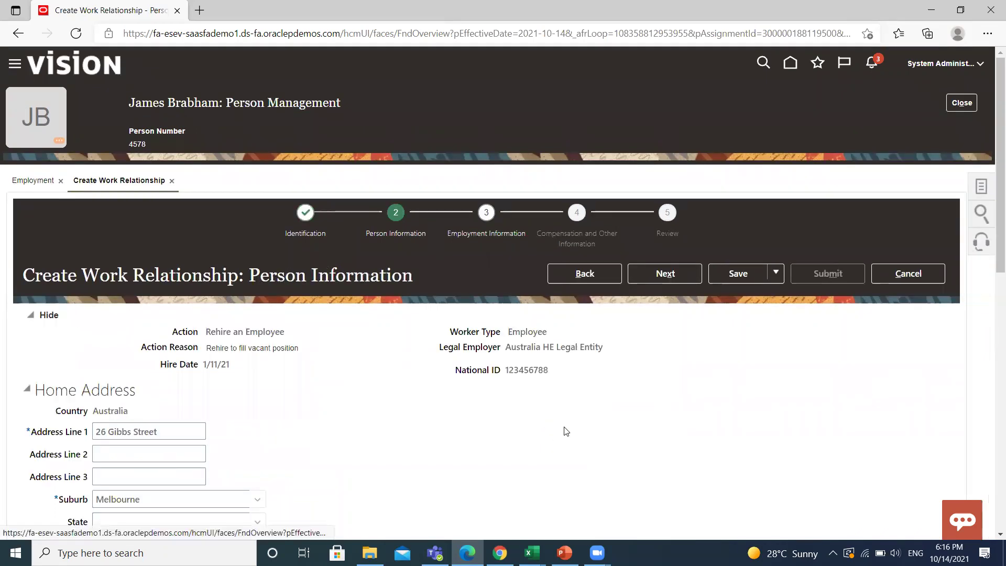
pyautogui.scroll(-3, 298, 387)
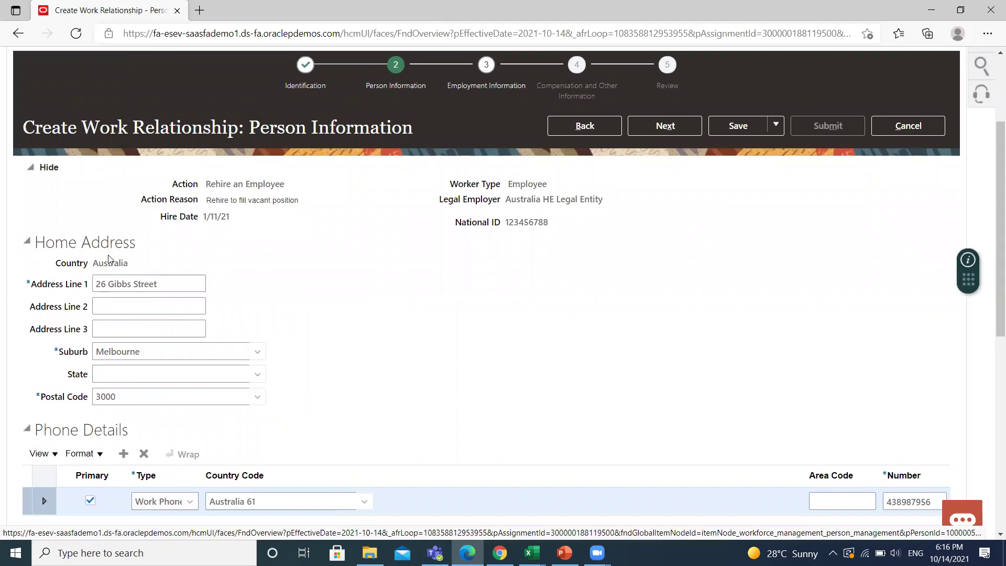
pyautogui.scroll(-3, 343, 419)
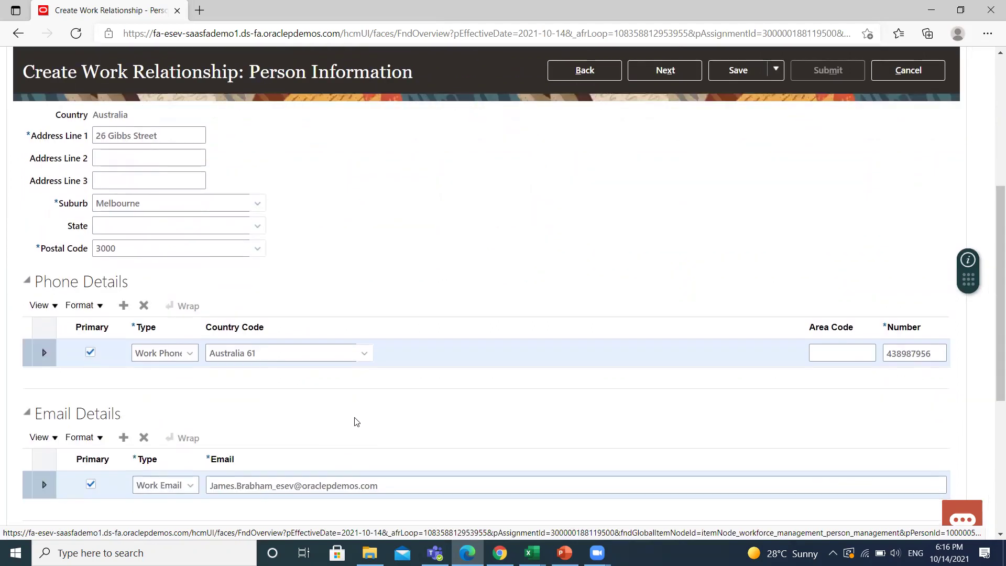
pyautogui.scroll(6, 594, 327)
pyautogui.click(665, 272)
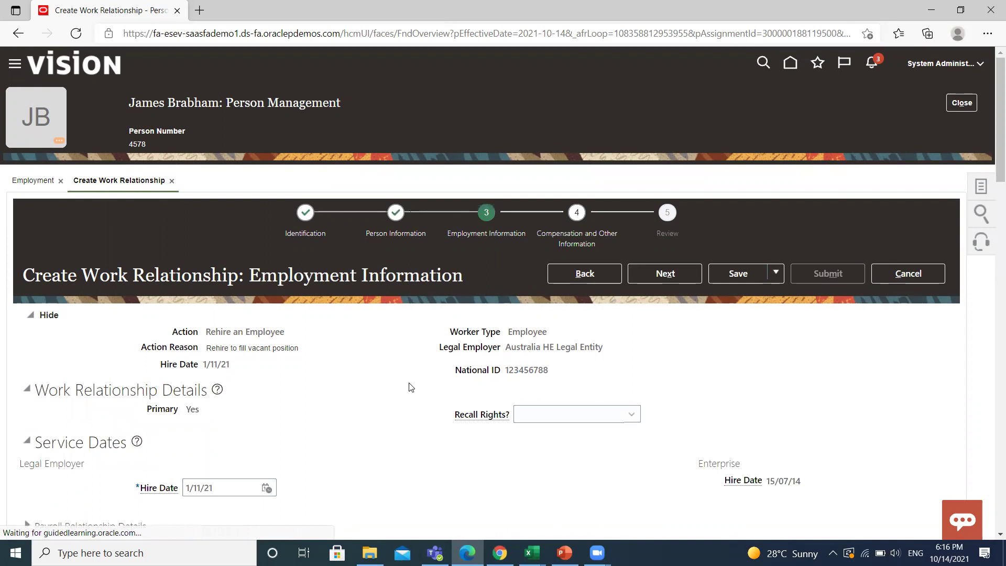
# Search business units for 'Au' and assign Australia Business Unit to the assignment.
pyautogui.scroll(-3, 410, 384)
pyautogui.scroll(-3, 410, 384)
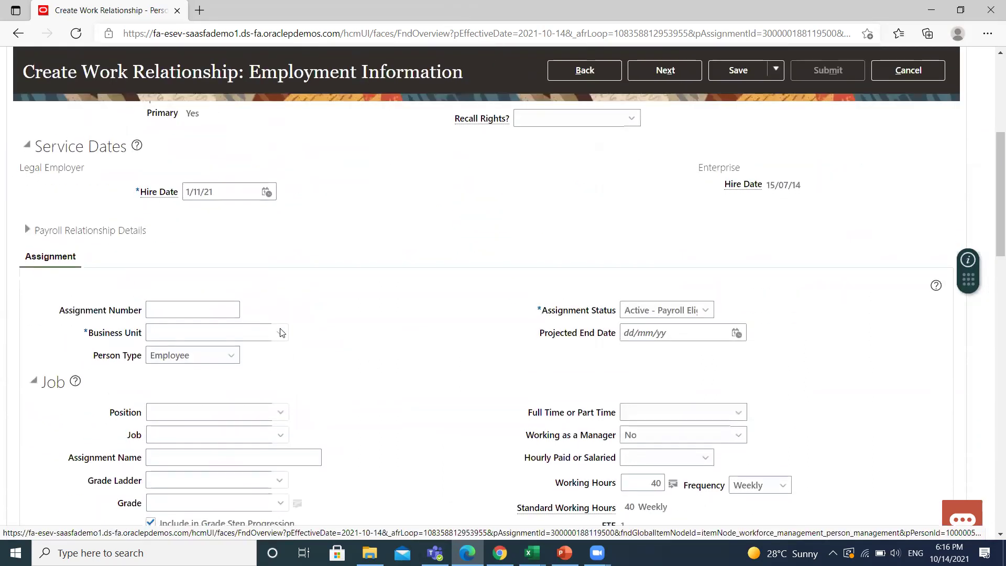
pyautogui.click(278, 333)
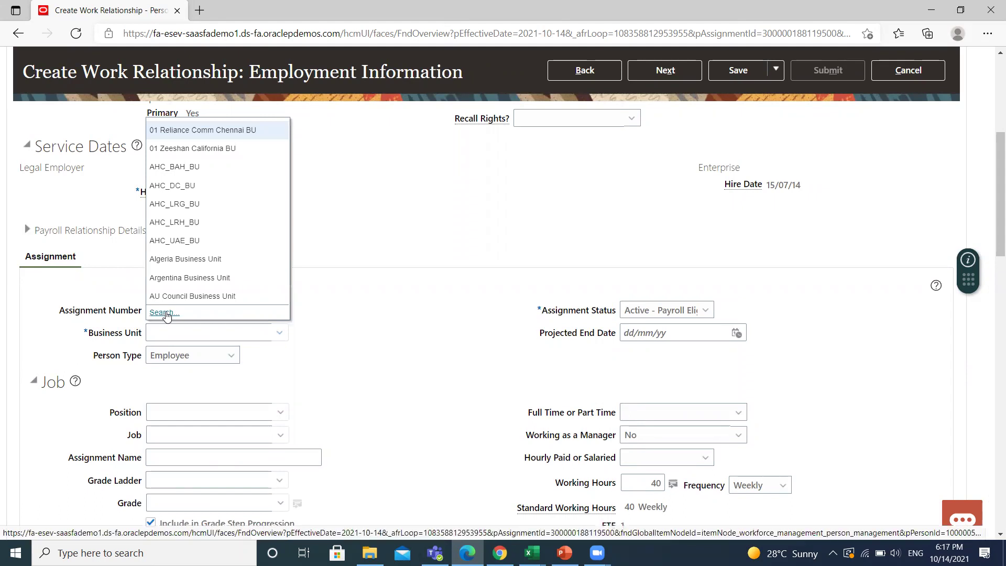
pyautogui.click(163, 313)
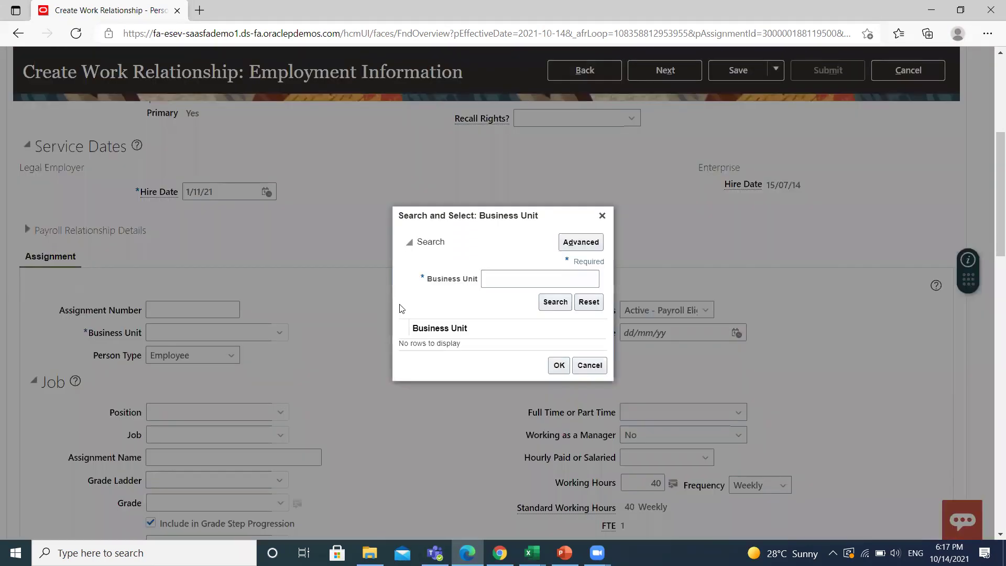
pyautogui.click(519, 281)
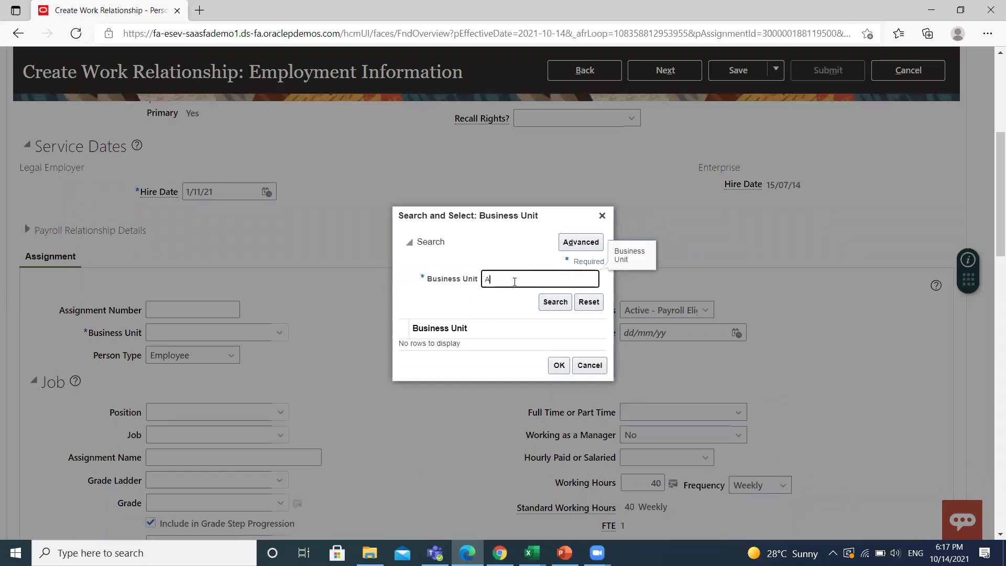
pyautogui.click(550, 302)
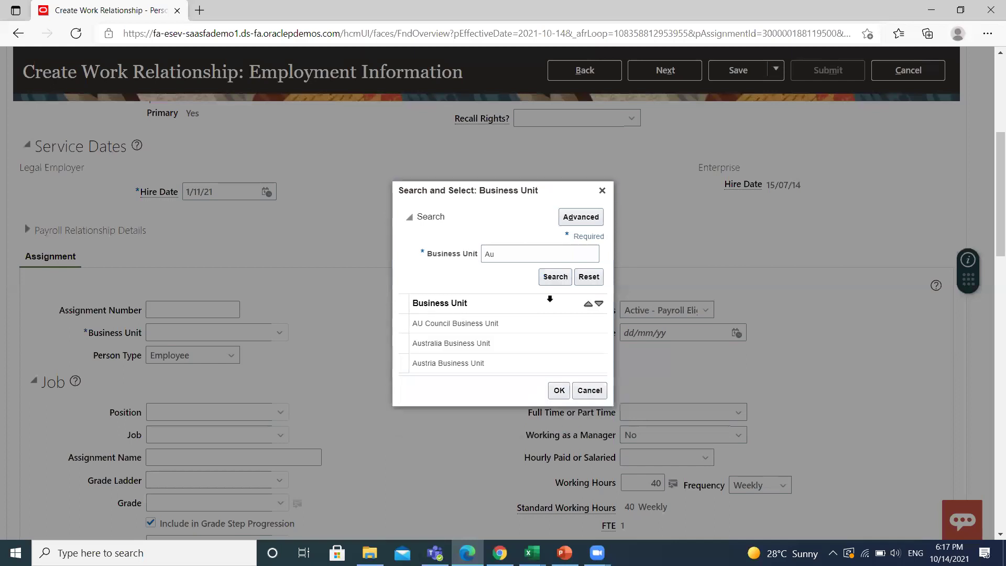
pyautogui.click(507, 343)
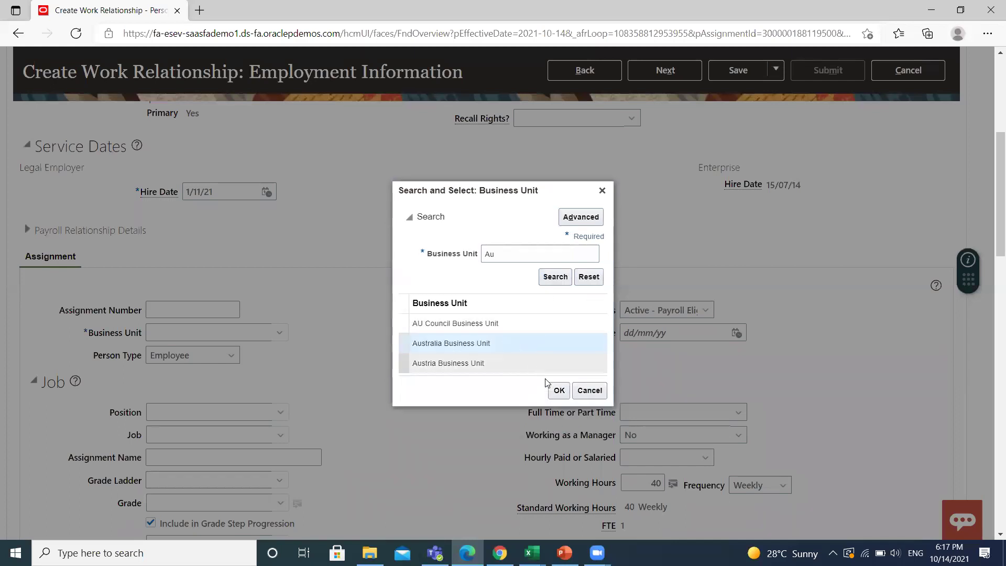
pyautogui.click(559, 390)
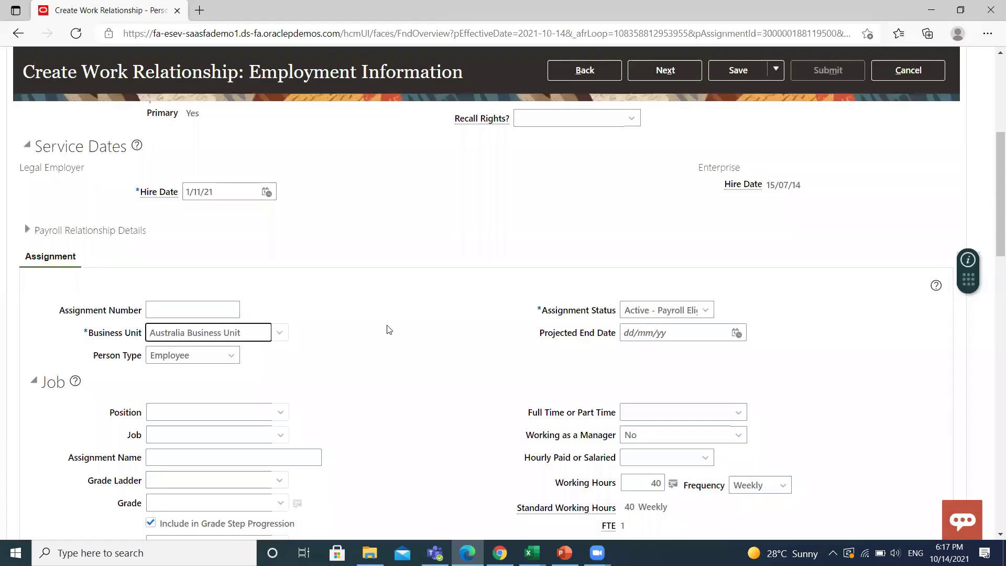
# Choose Business Analyst as the assignment's position.
pyautogui.scroll(-1, 396, 321)
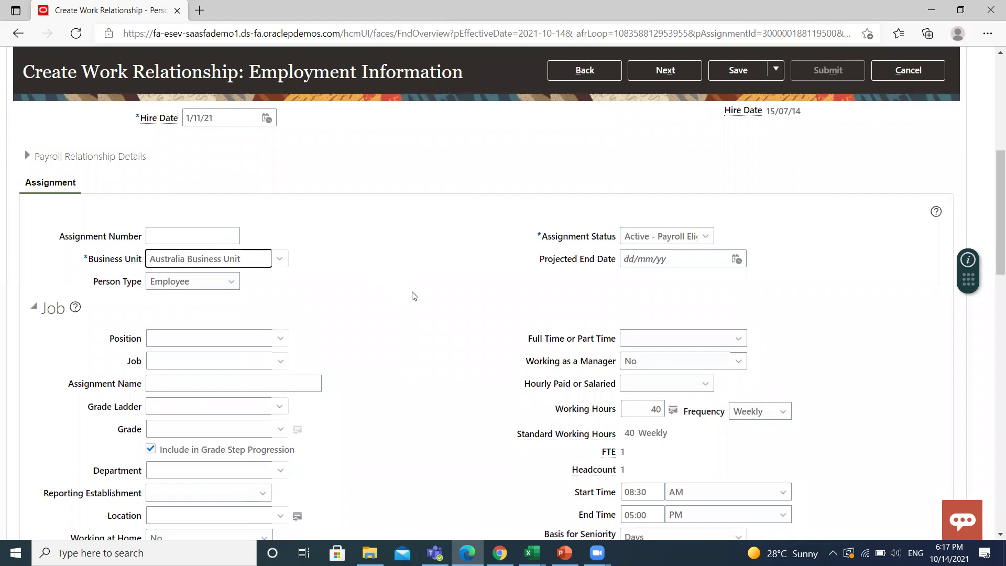
pyautogui.click(346, 289)
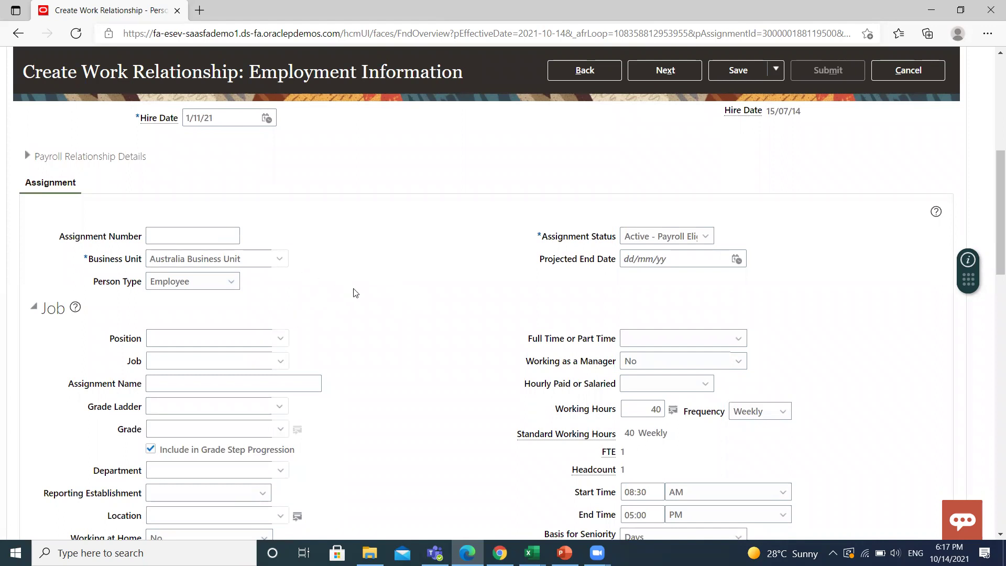
pyautogui.click(282, 339)
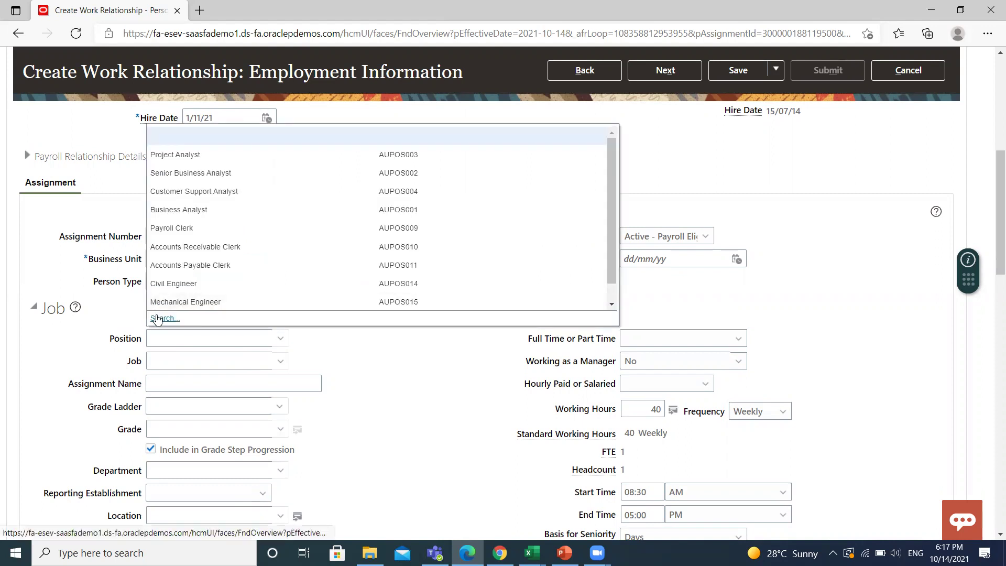
pyautogui.click(312, 238)
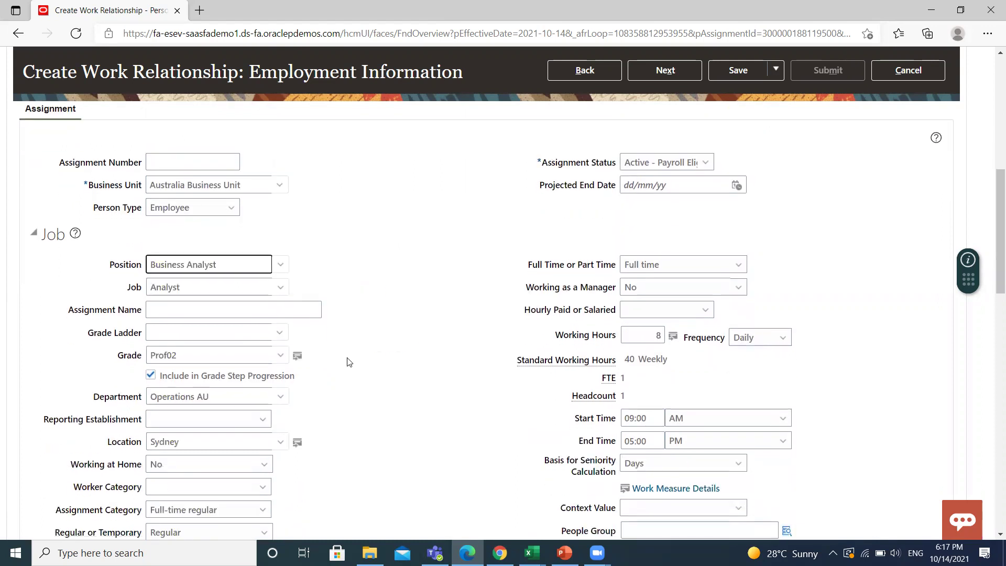
# Set Worker Category to White collar and pay type to Salaried.
pyautogui.scroll(-1, 389, 342)
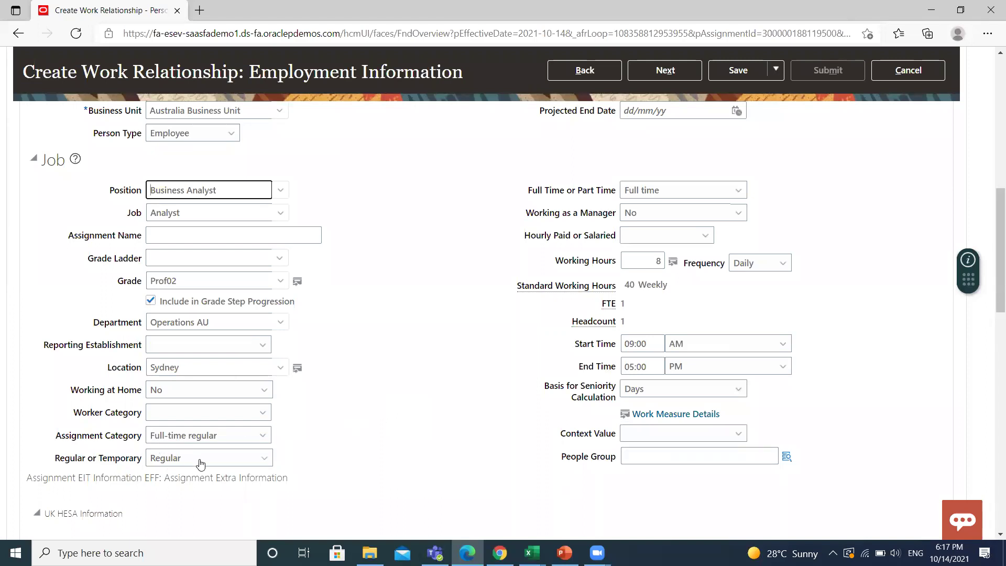
pyautogui.click(263, 413)
pyautogui.click(208, 446)
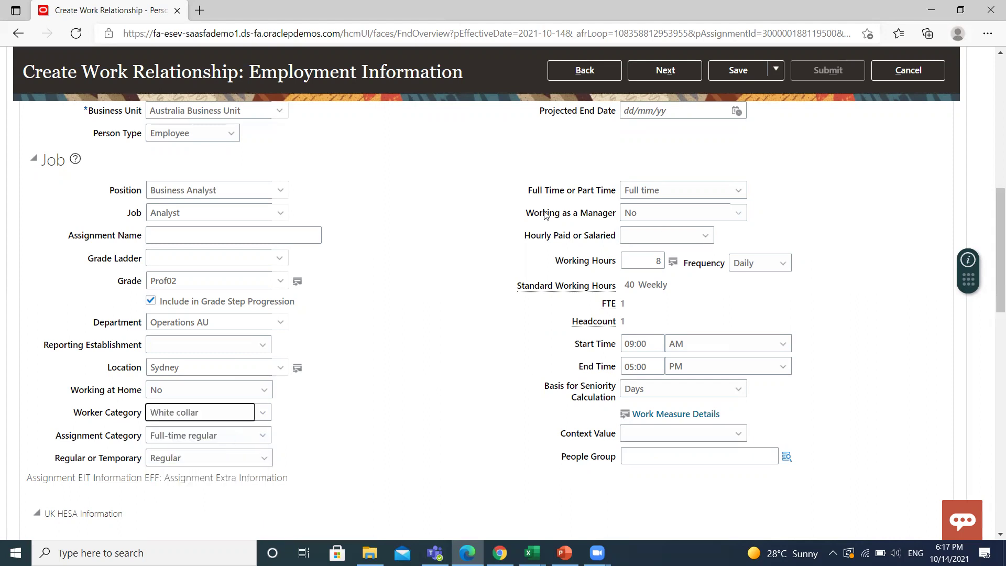
pyautogui.click(705, 240)
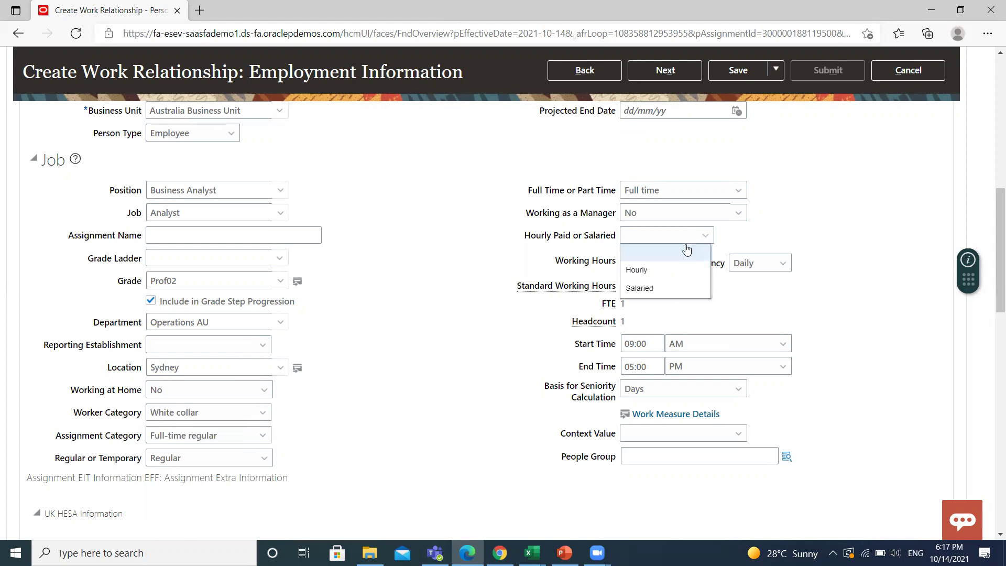
pyautogui.click(636, 287)
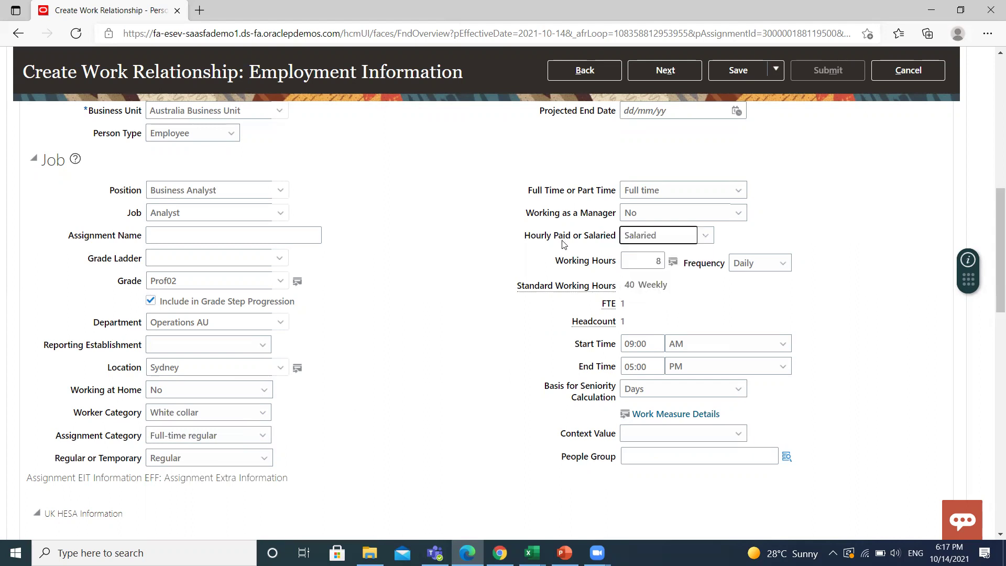
pyautogui.click(703, 240)
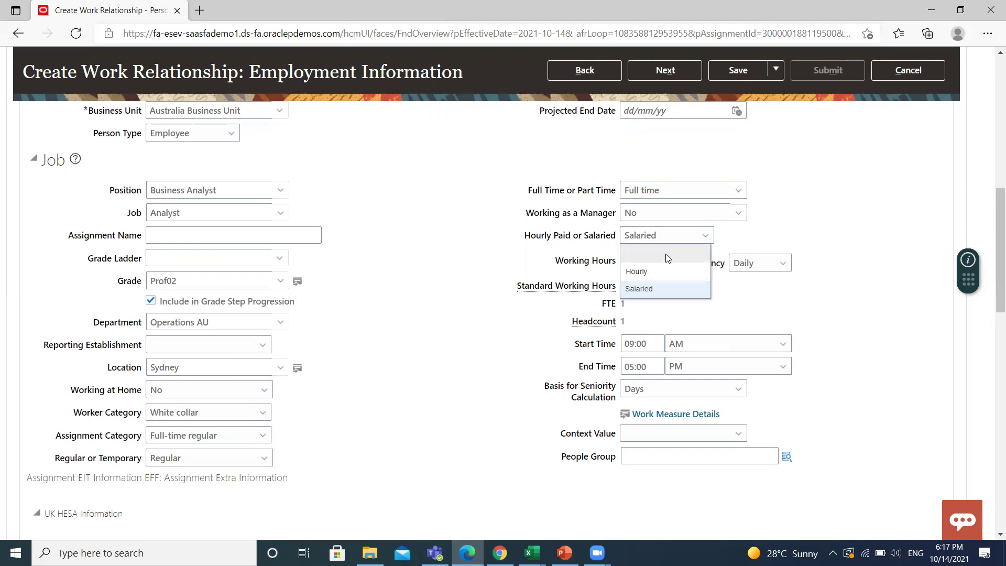
pyautogui.click(703, 236)
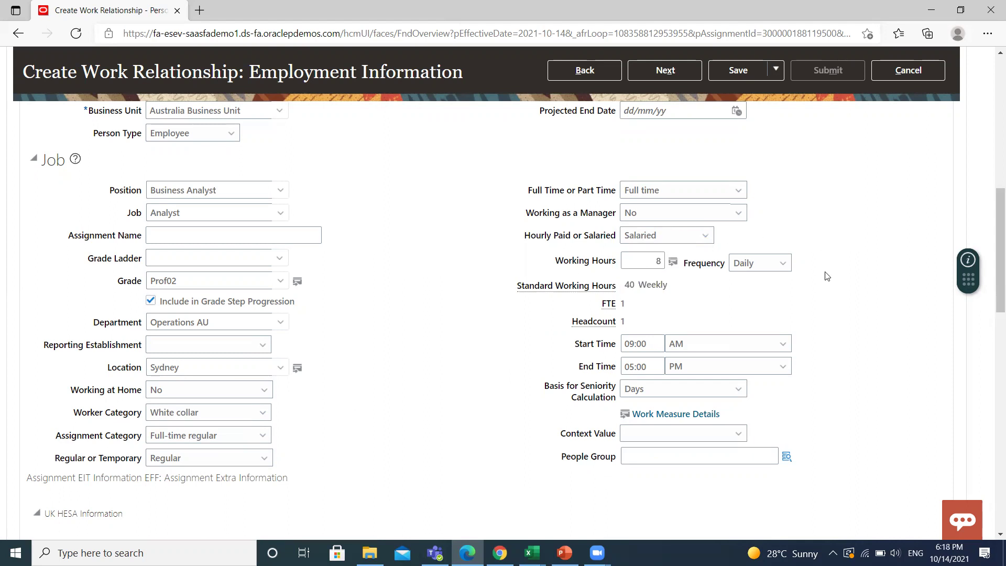
pyautogui.scroll(9, 849, 272)
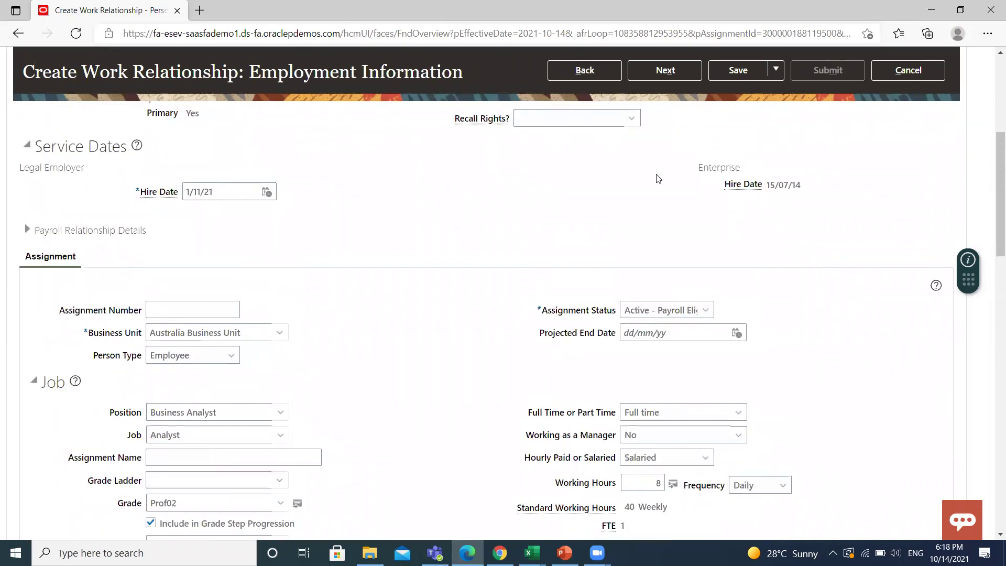
# On the Compensation step, choose AU Annual Salary Basis as the salary basis.
pyautogui.click(663, 199)
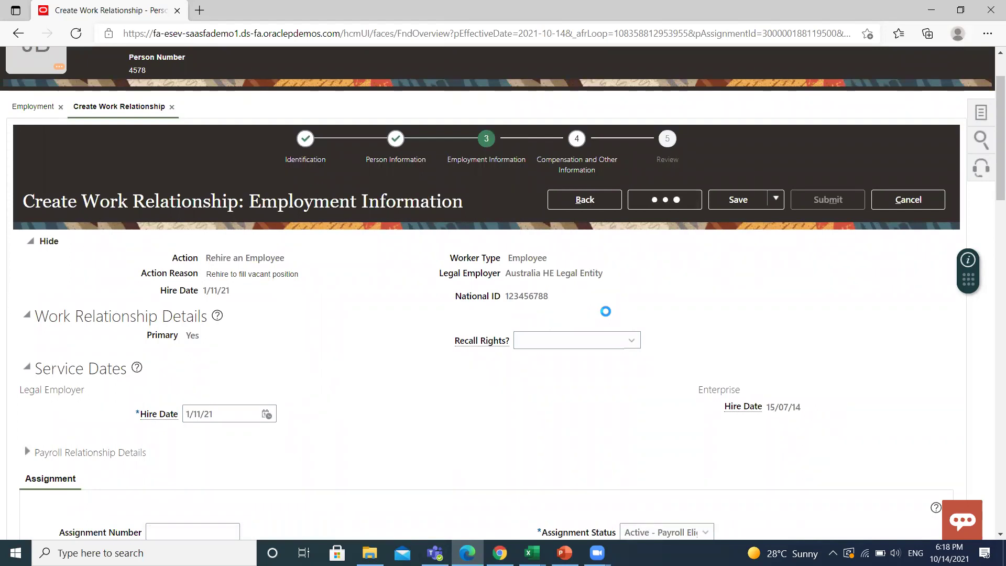
pyautogui.scroll(-3, 408, 371)
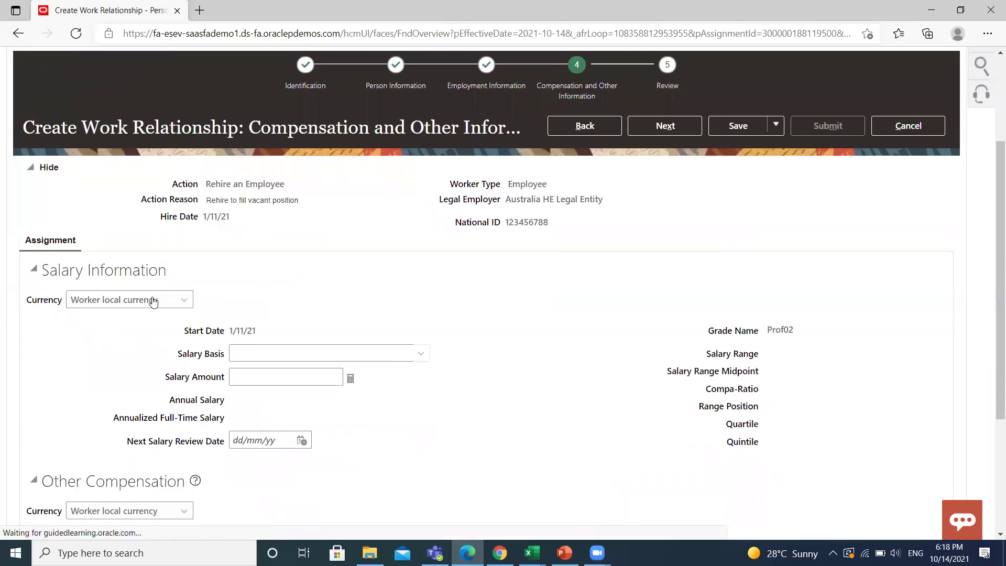
pyautogui.click(152, 302)
pyautogui.click(184, 299)
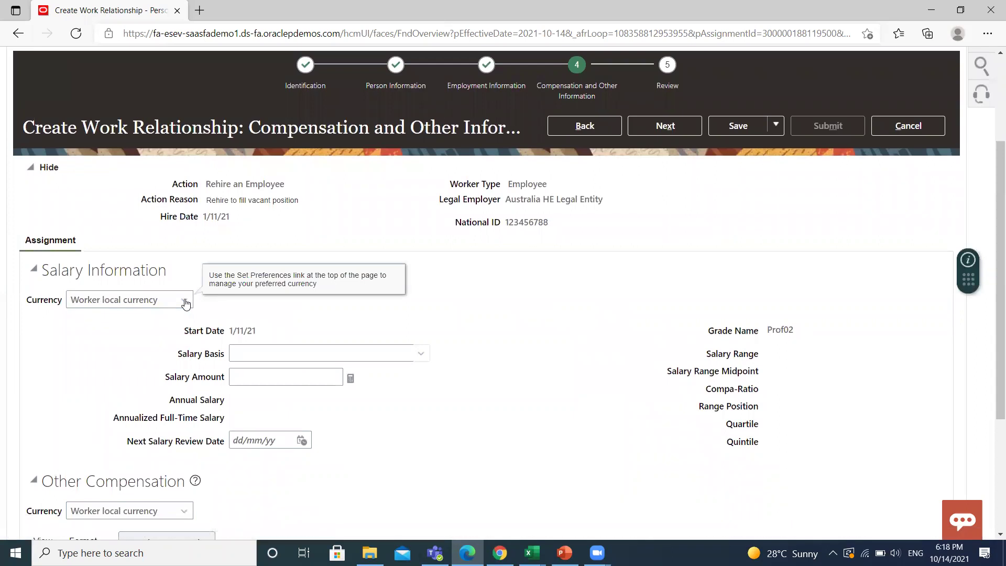
pyautogui.click(420, 353)
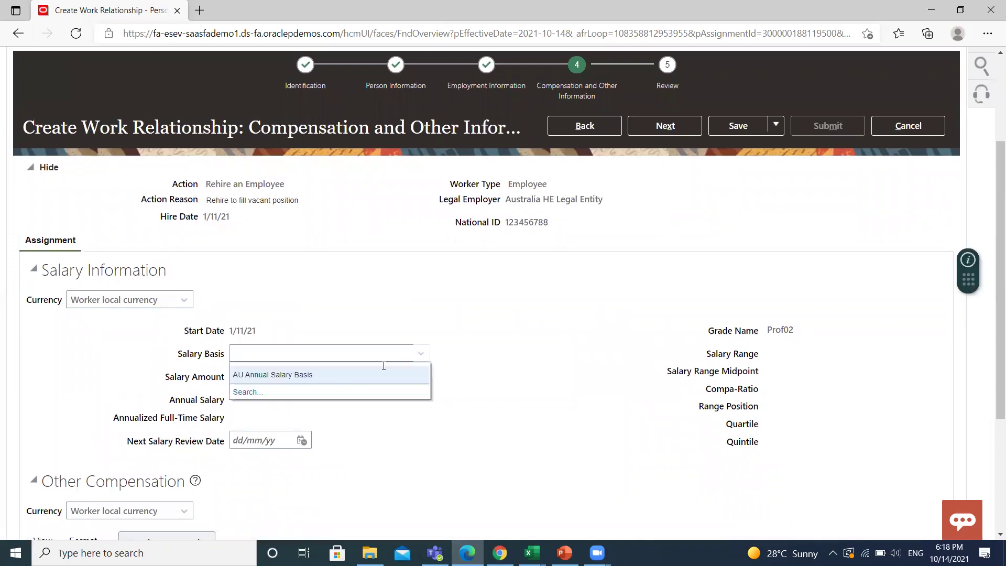
pyautogui.click(266, 375)
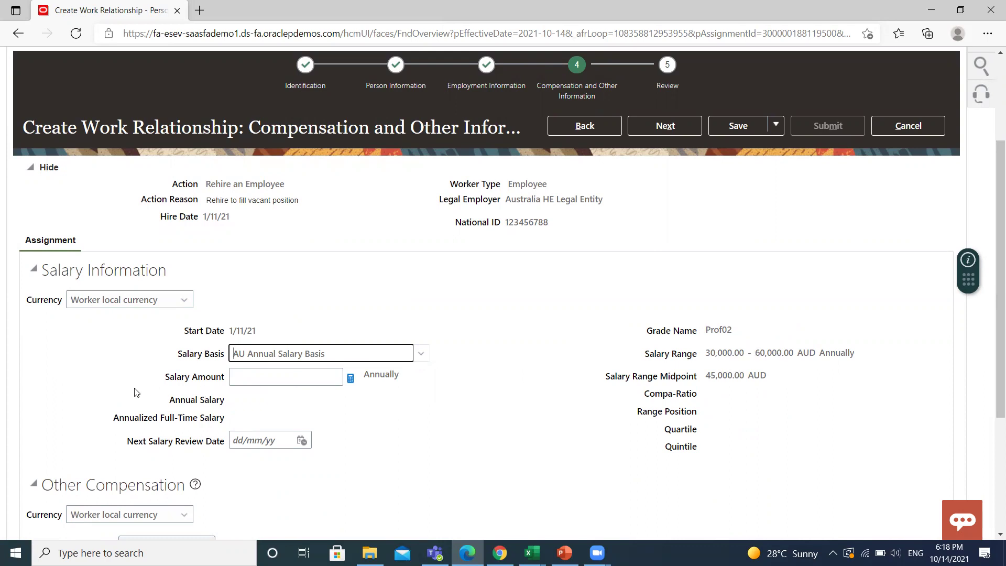
# Enter a salary amount of 50000 AUD.
pyautogui.click(283, 374)
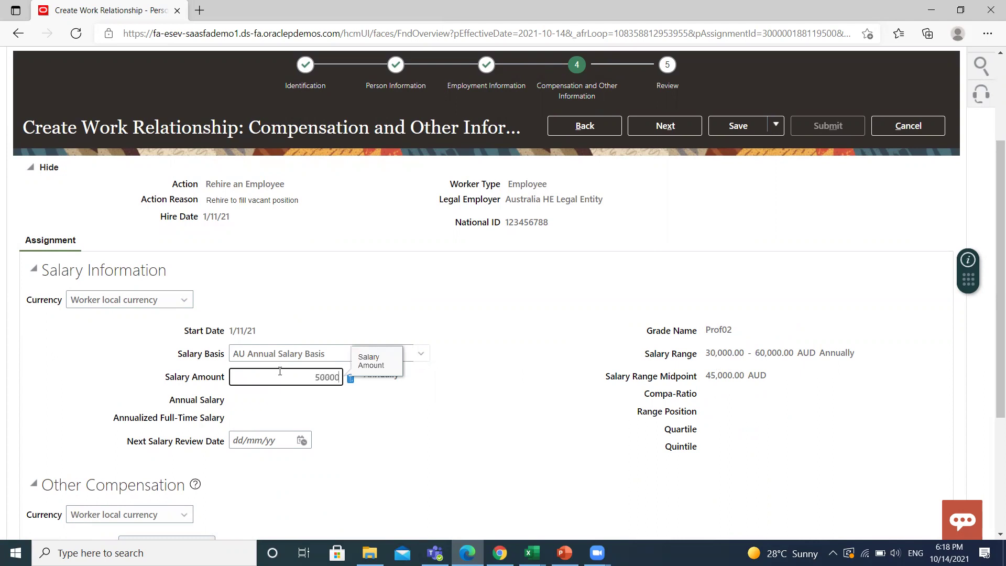
pyautogui.write('50000')
pyautogui.click(487, 440)
pyautogui.scroll(-1, 488, 440)
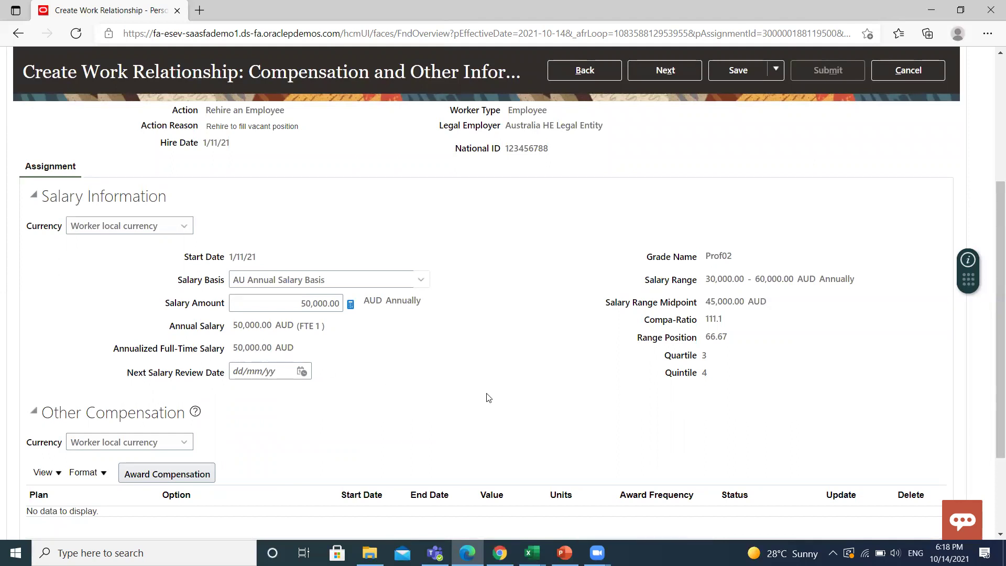
pyautogui.scroll(4, 486, 397)
pyautogui.scroll(-5, 486, 397)
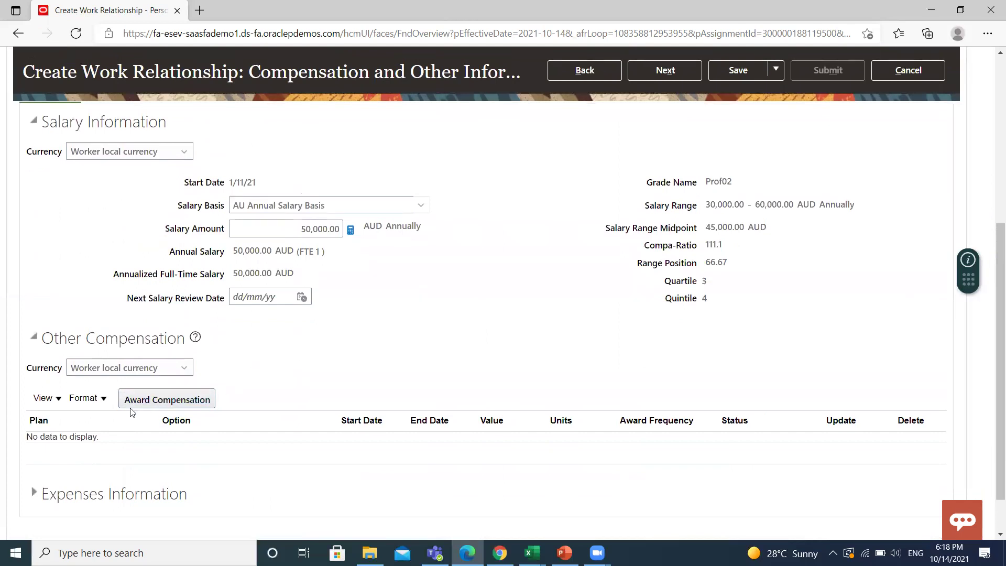
# Add an award compensation: plan Awards AU, option Quality Award AU, amount 600.
pyautogui.click(161, 400)
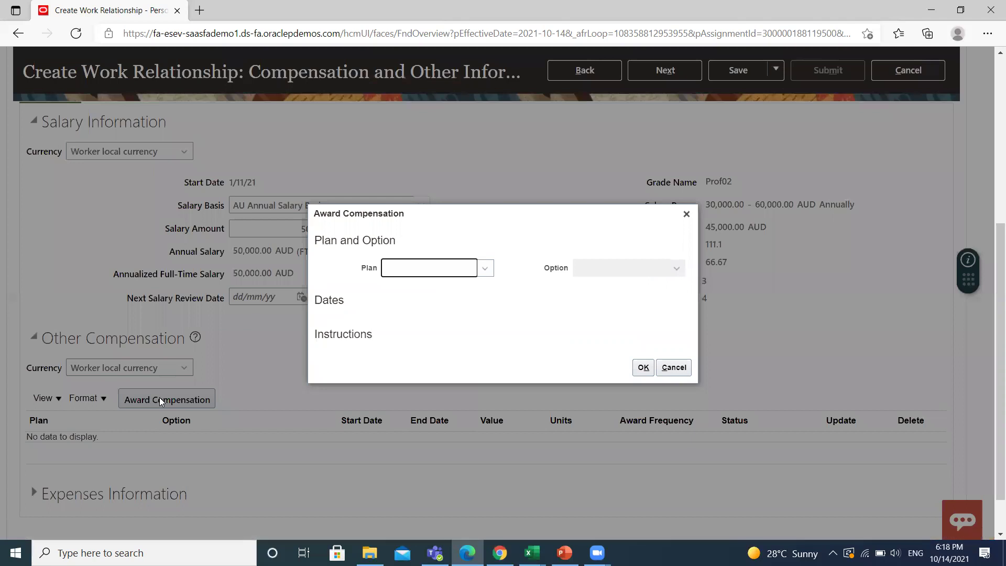
pyautogui.click(485, 268)
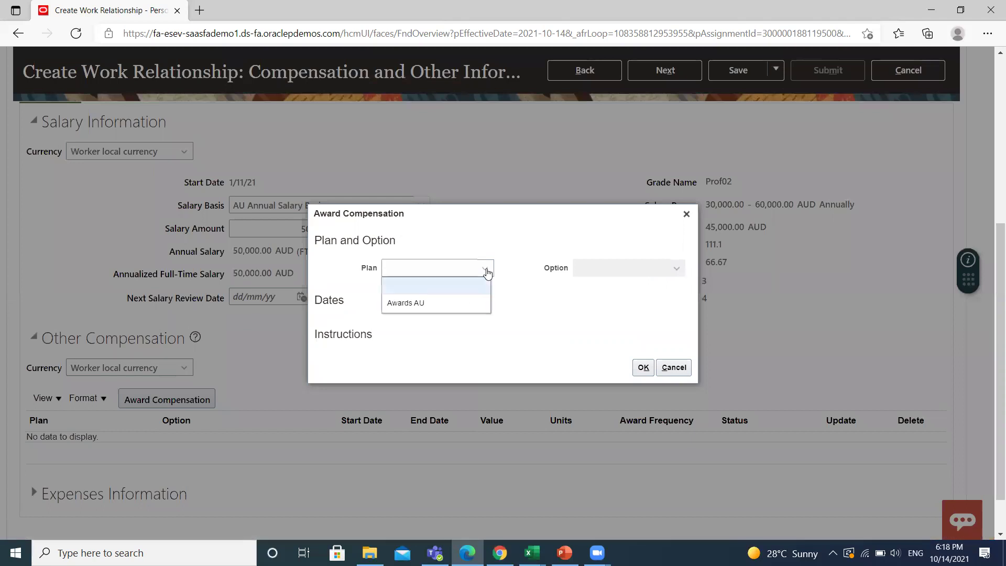
pyautogui.click(433, 311)
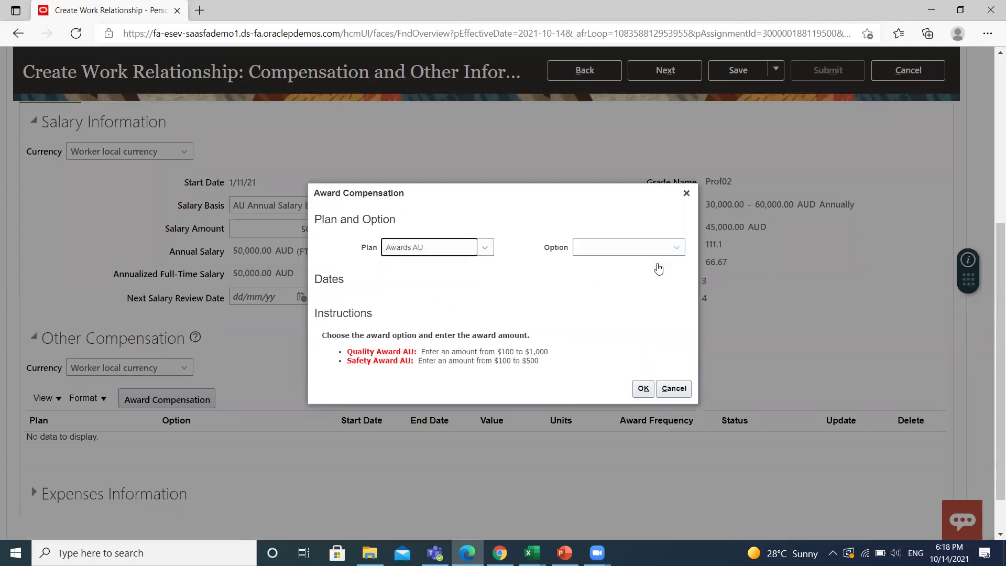
pyautogui.click(678, 250)
pyautogui.click(636, 279)
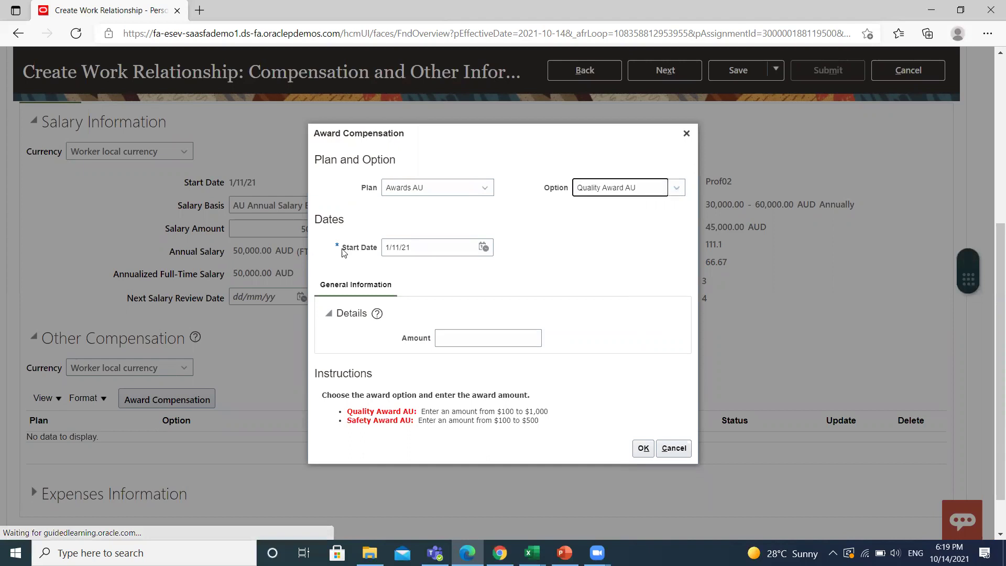
pyautogui.click(462, 337)
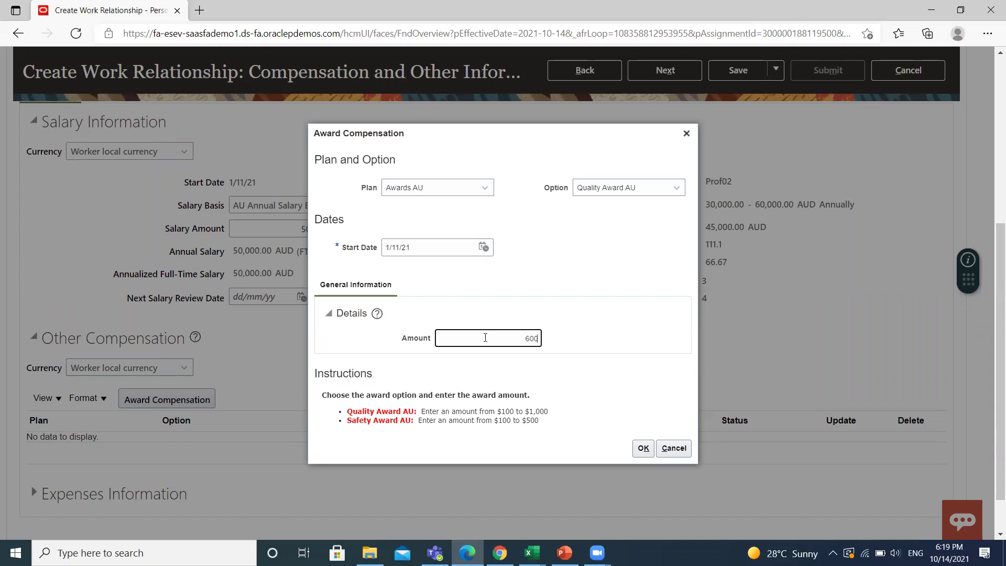
pyautogui.click(570, 377)
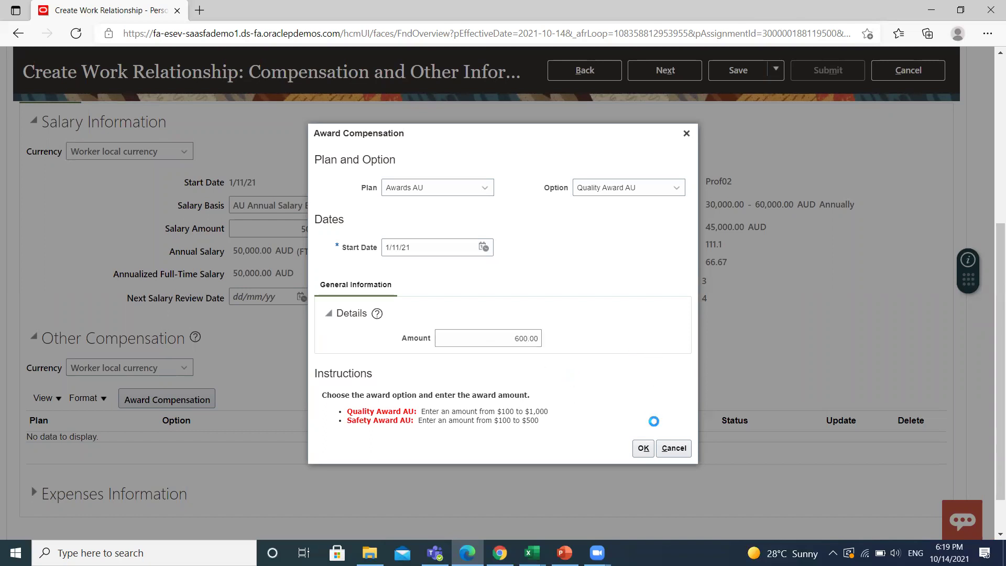
pyautogui.click(643, 449)
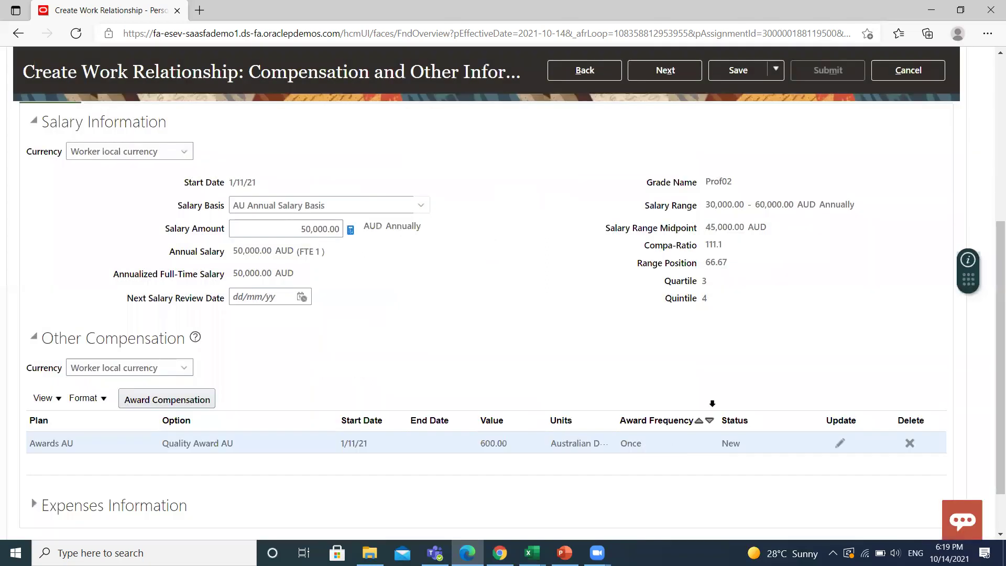
# Move to the Review page and scroll through the rehire summary.
pyautogui.scroll(3, 716, 350)
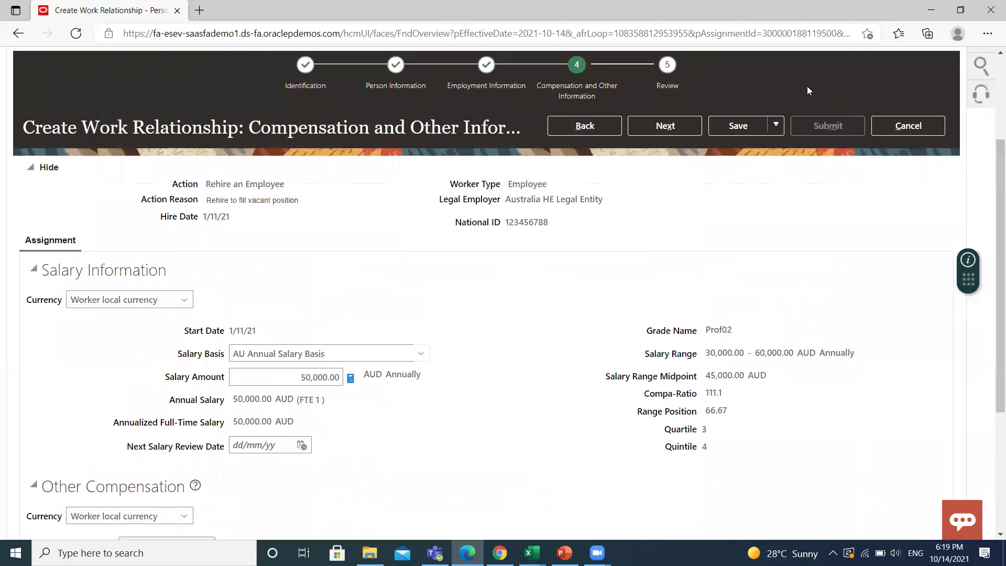
pyautogui.click(656, 122)
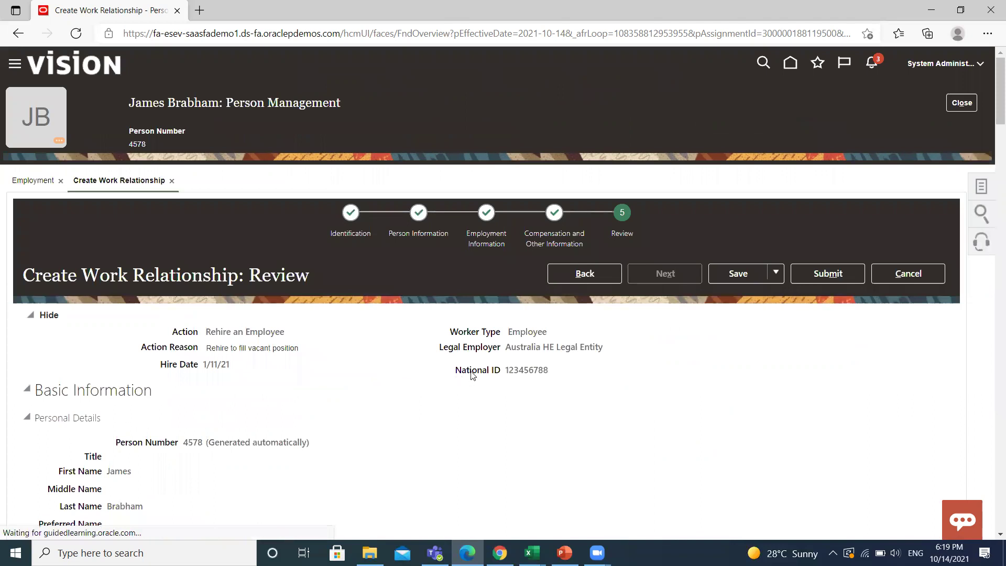
pyautogui.scroll(-1, 471, 374)
pyautogui.scroll(-3, 474, 376)
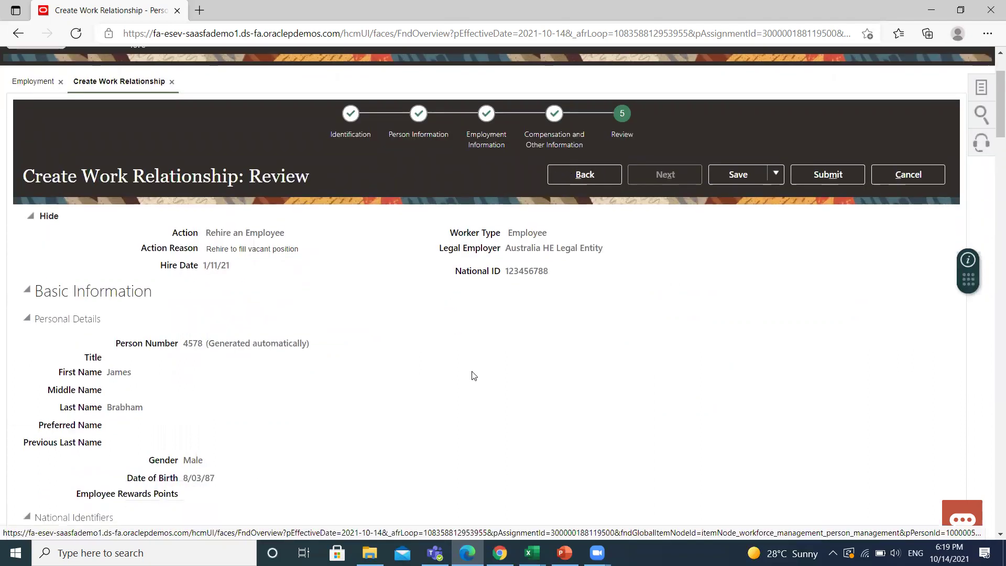
pyautogui.scroll(-7, 474, 375)
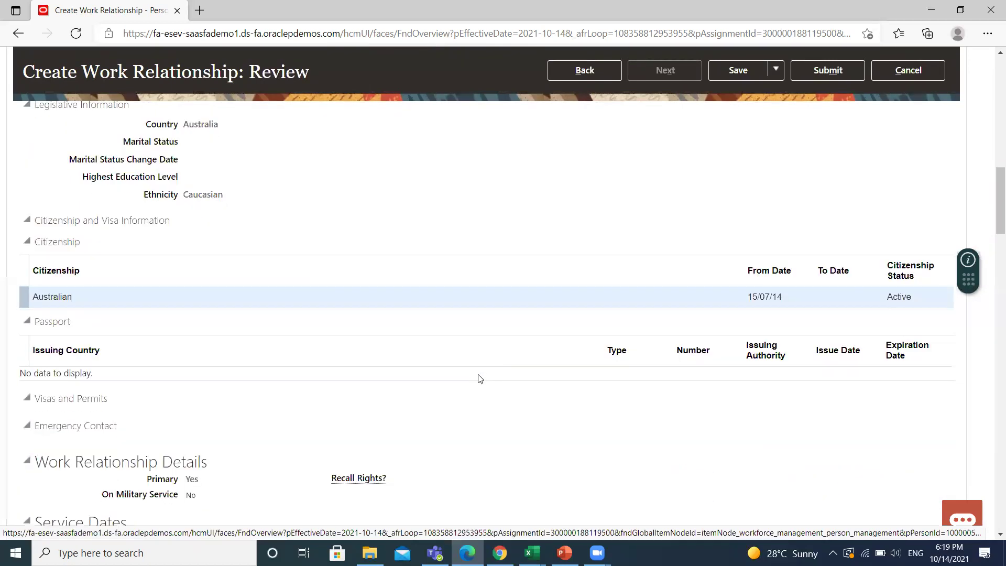
pyautogui.scroll(12, 480, 378)
# Submit the employee's rehire request, accepting the warning and confirming the submission.
pyautogui.click(820, 196)
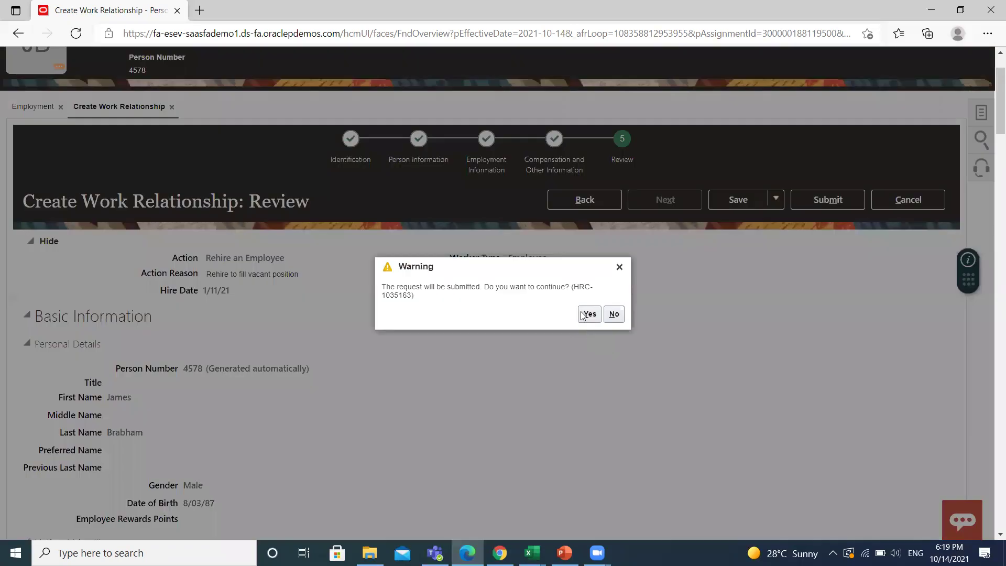
pyautogui.click(588, 313)
pyautogui.click(588, 313)
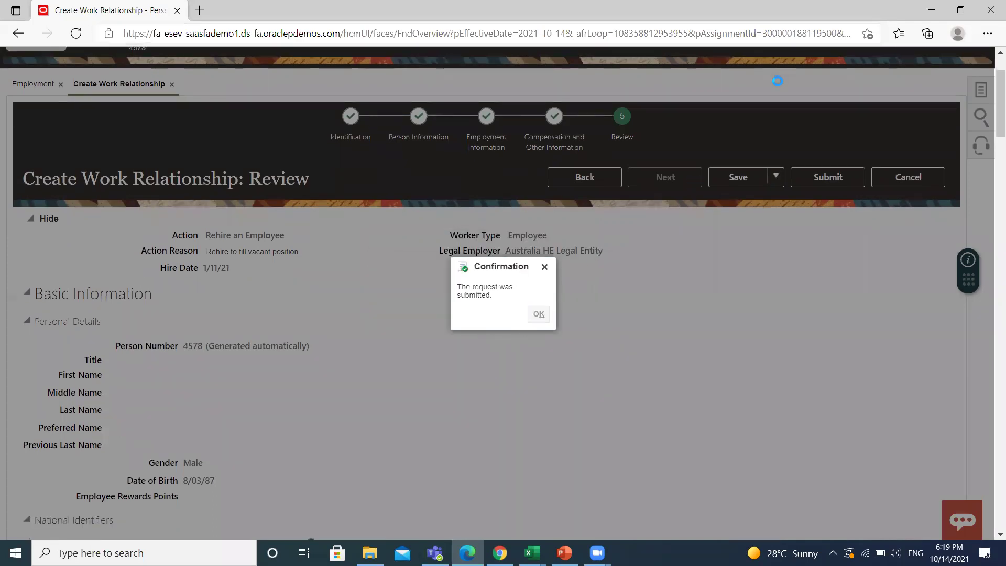